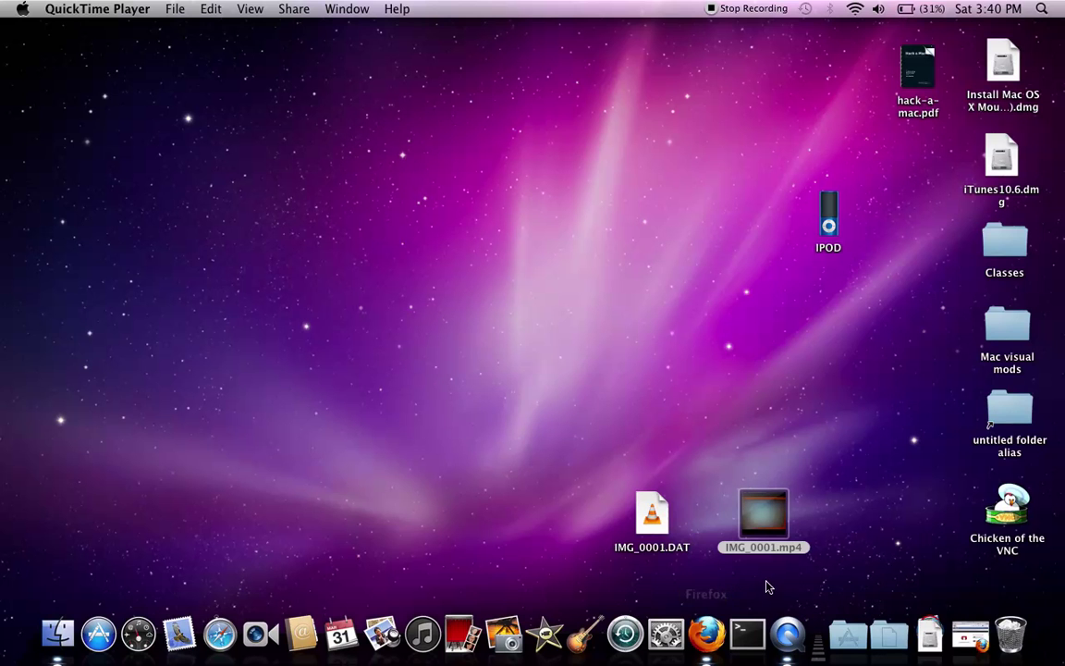
Open the Accounts preferences and unlock them for changes as root with the account password
left_click(668, 636)
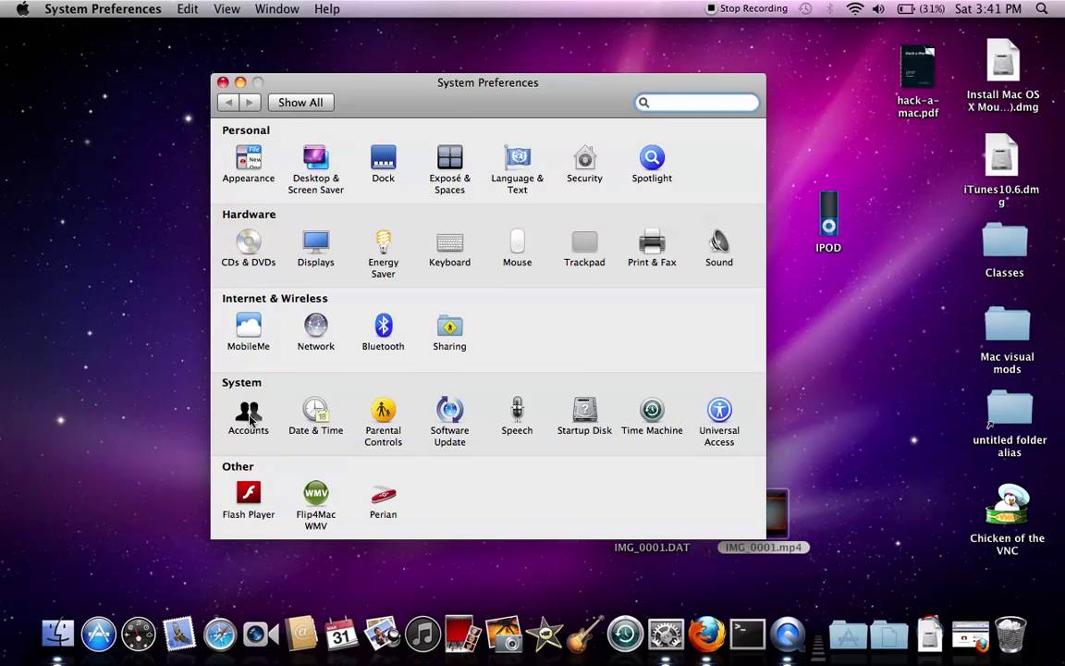
left_click(248, 412)
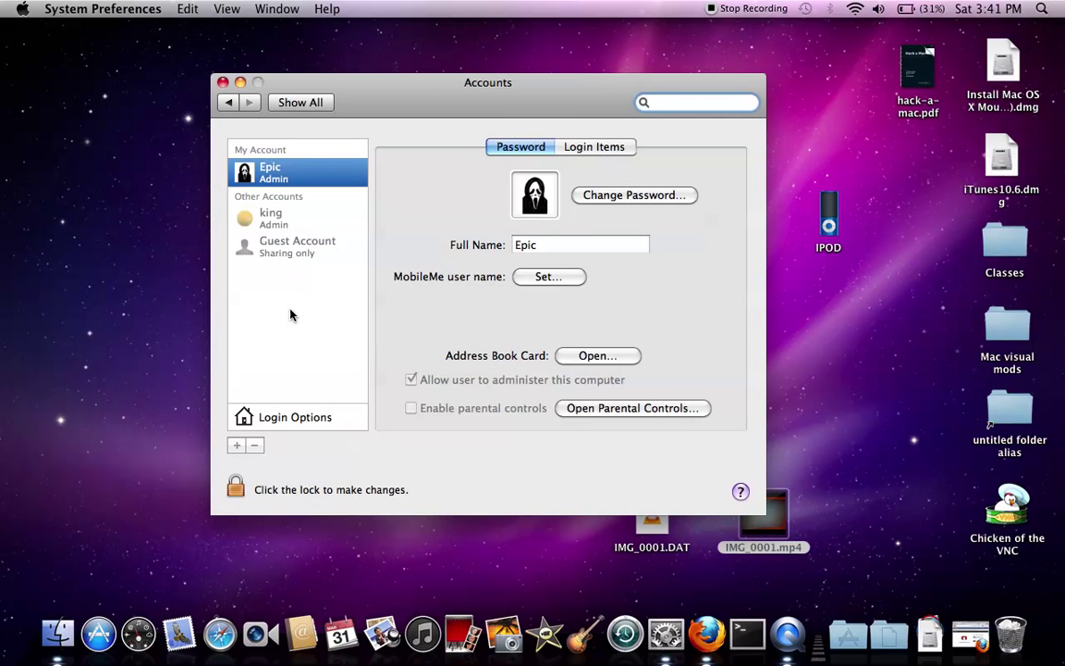
left_click_drag(288, 164, 291, 189)
left_click(237, 488)
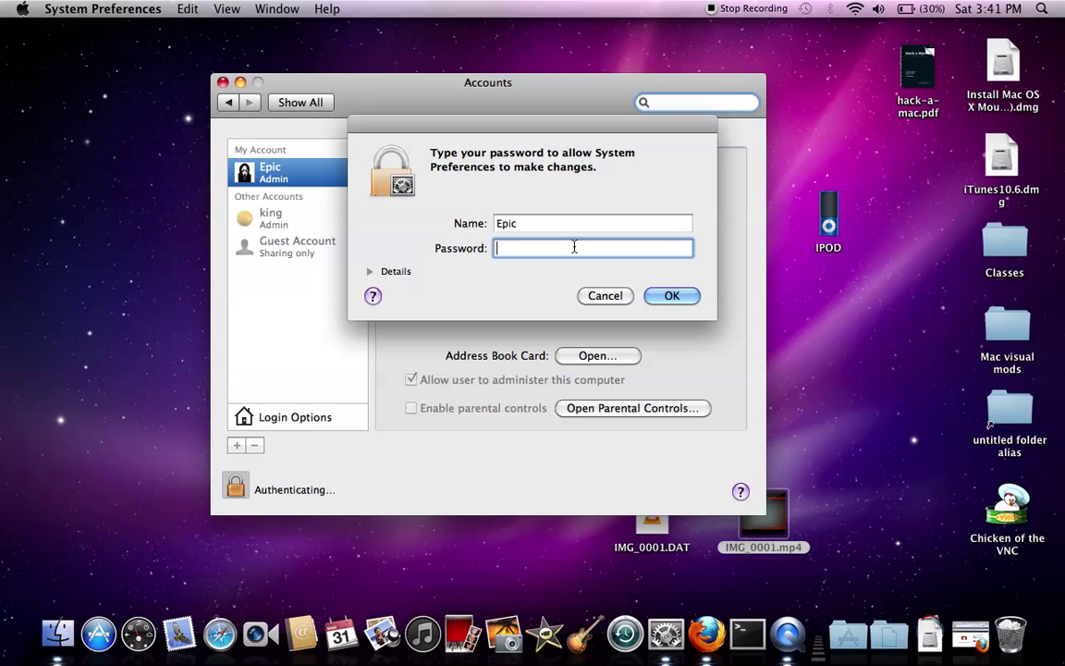
double_click(522, 223)
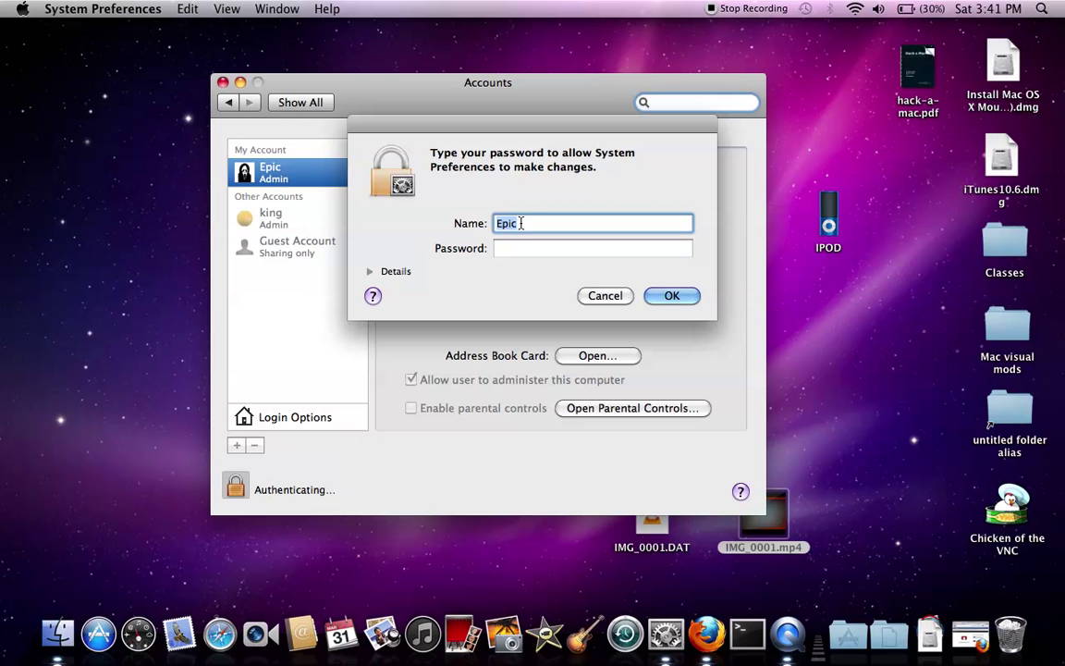
type("root")
key("Tab")
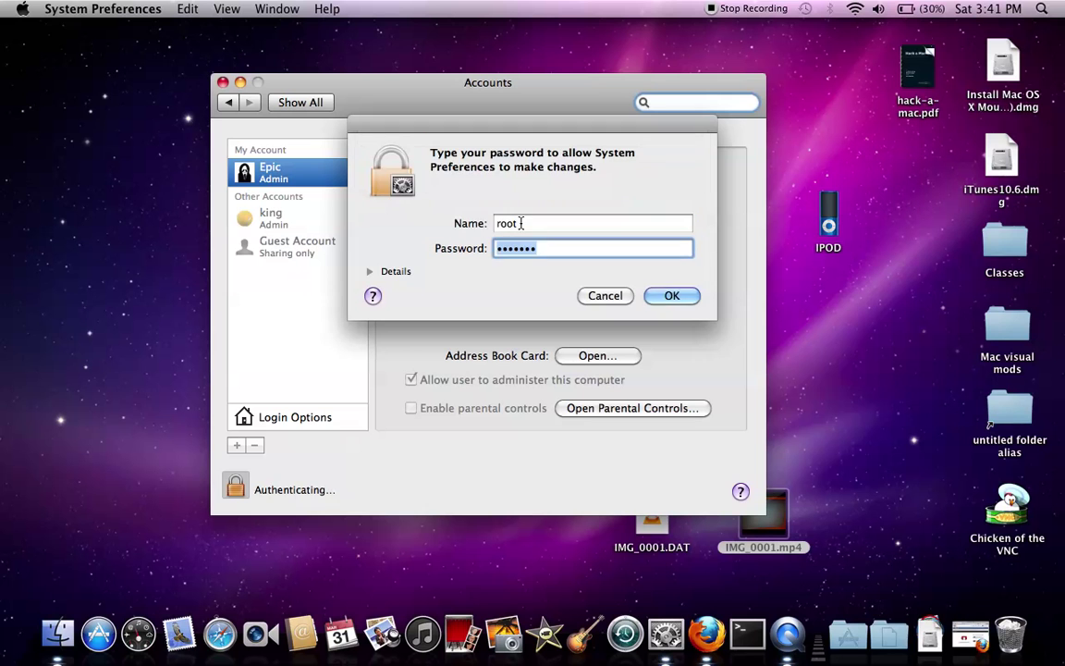
type("*******")
key("Return")
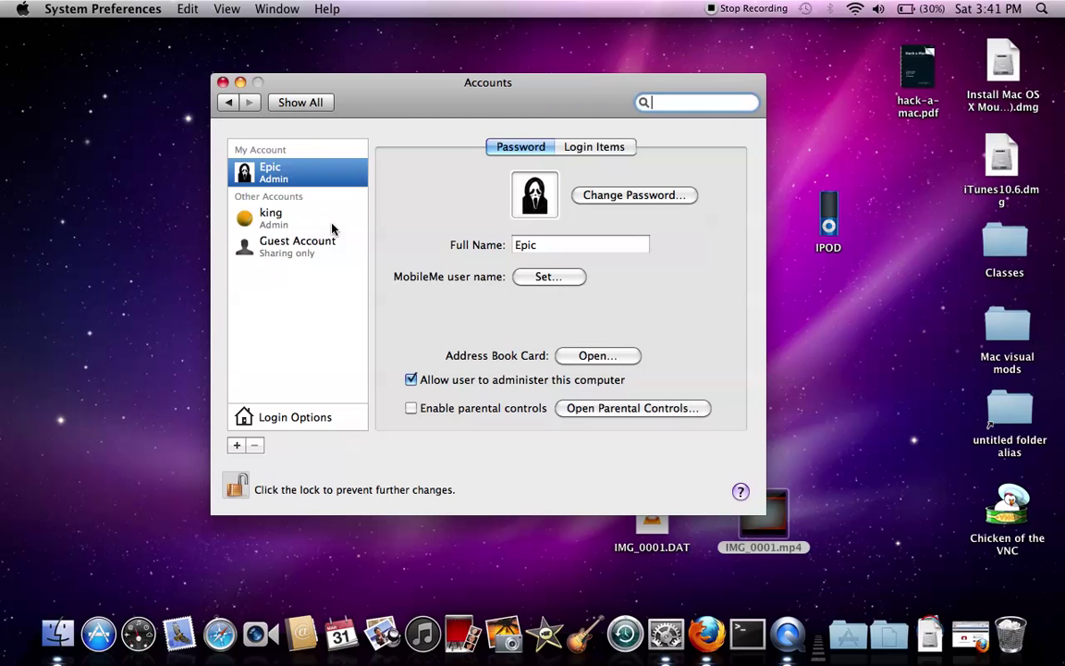
Delete the other admin account together with its home folder, and lock the Accounts preferences
left_click(277, 218)
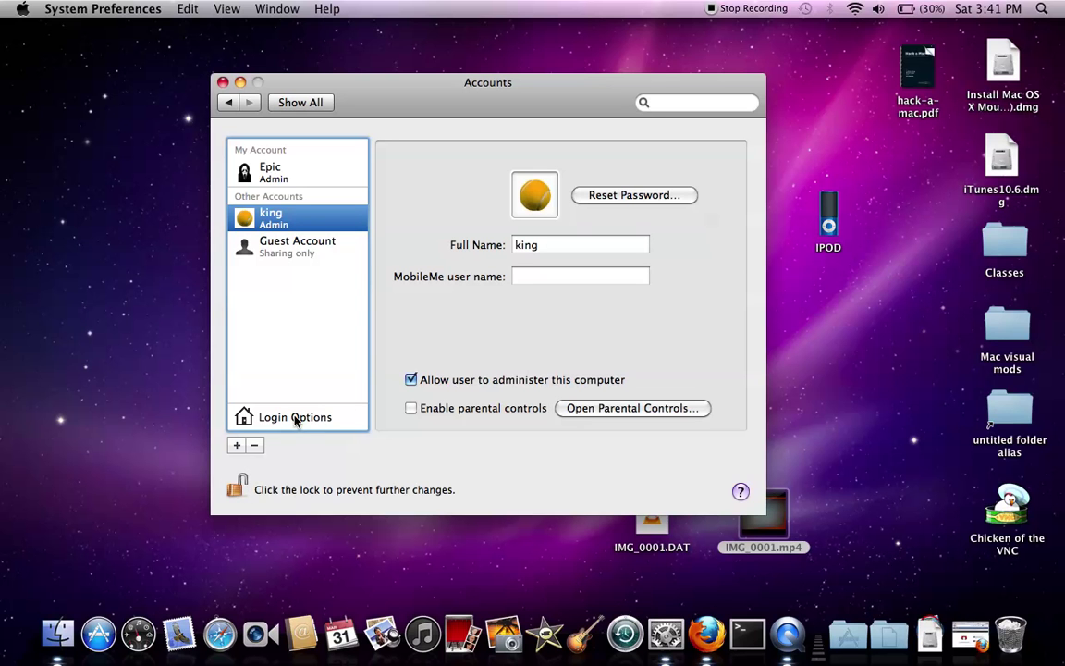
left_click(257, 447)
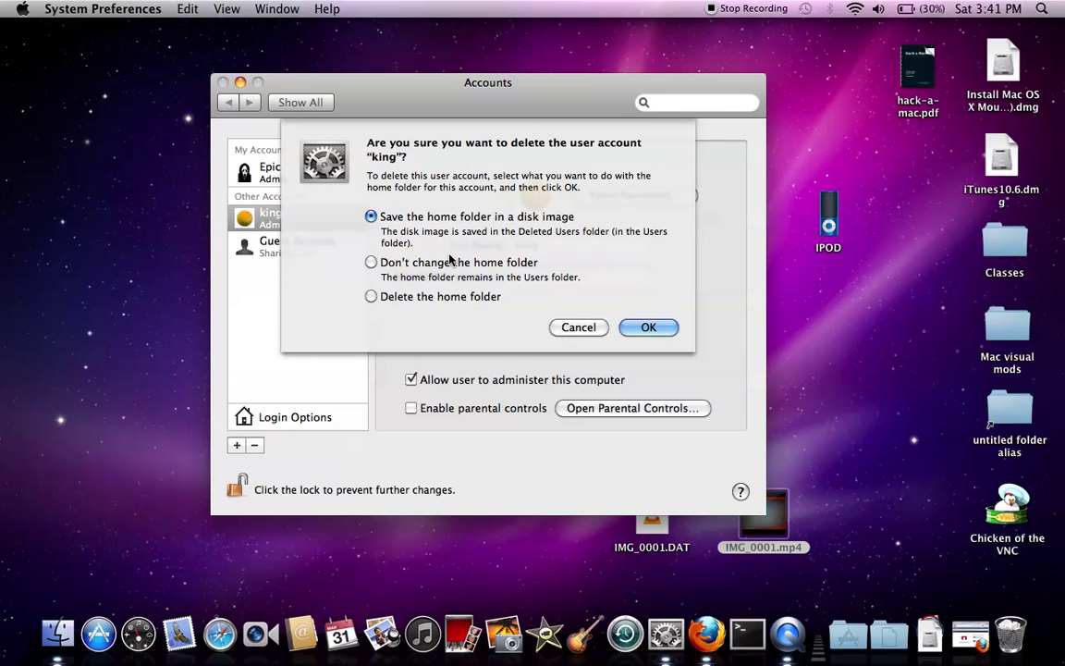
left_click(371, 296)
left_click(637, 328)
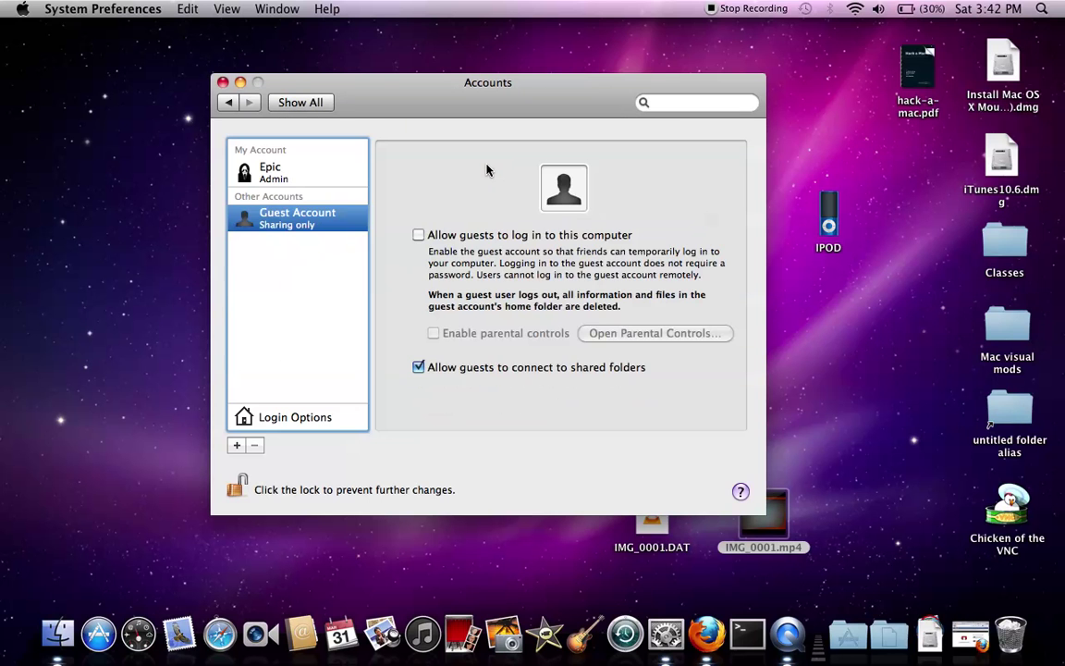
left_click(235, 488)
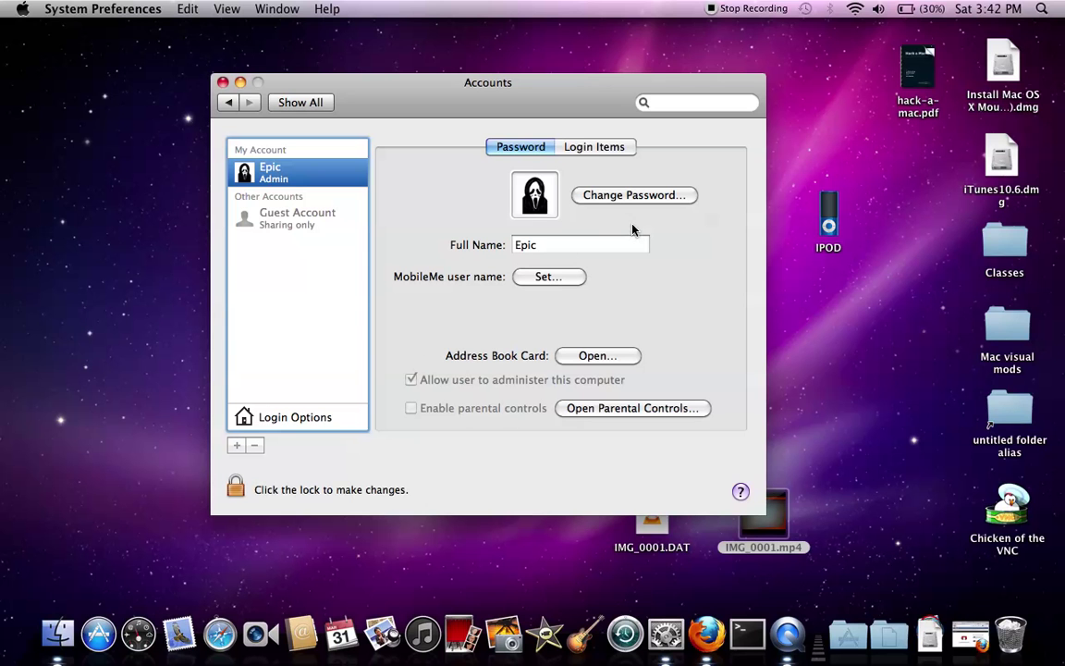
Unlock the Accounts preferences again under the current admin name by entering the account password
left_click(235, 487)
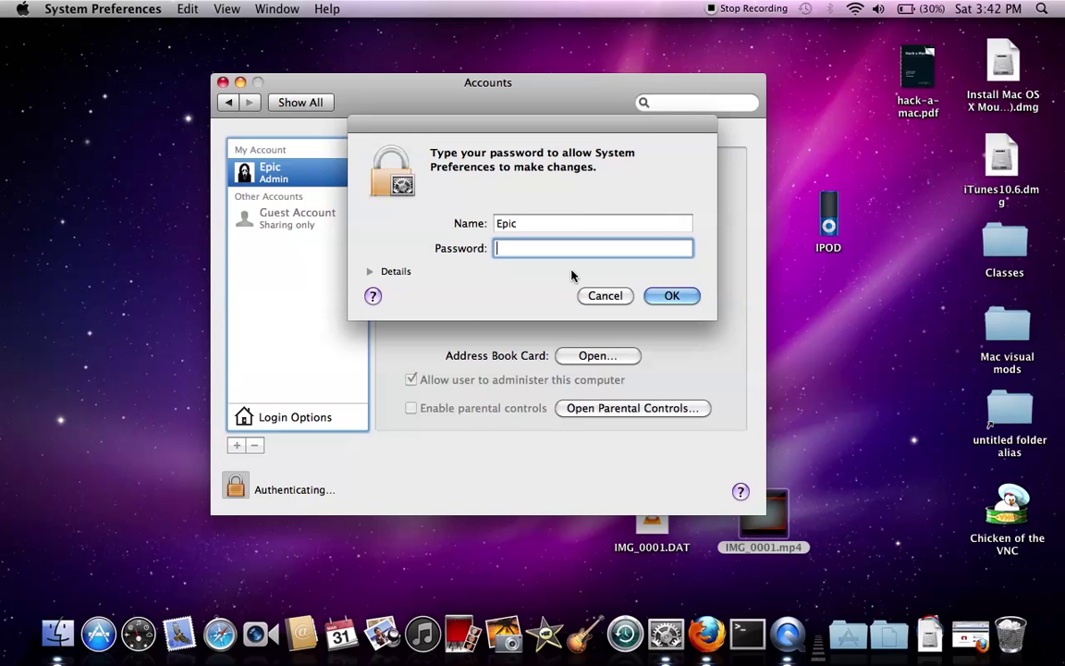
type("•••••••")
key("Return")
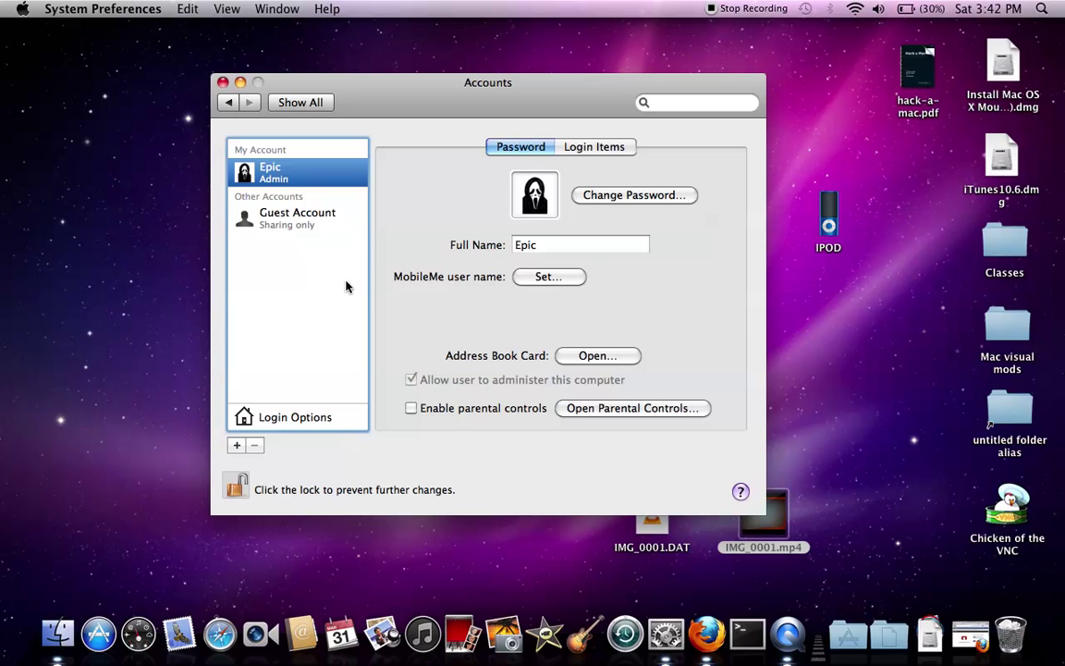
Review the automatic login and login window display choices in Login Options, keeping Off and List of users, and relock the preferences
left_click(308, 422)
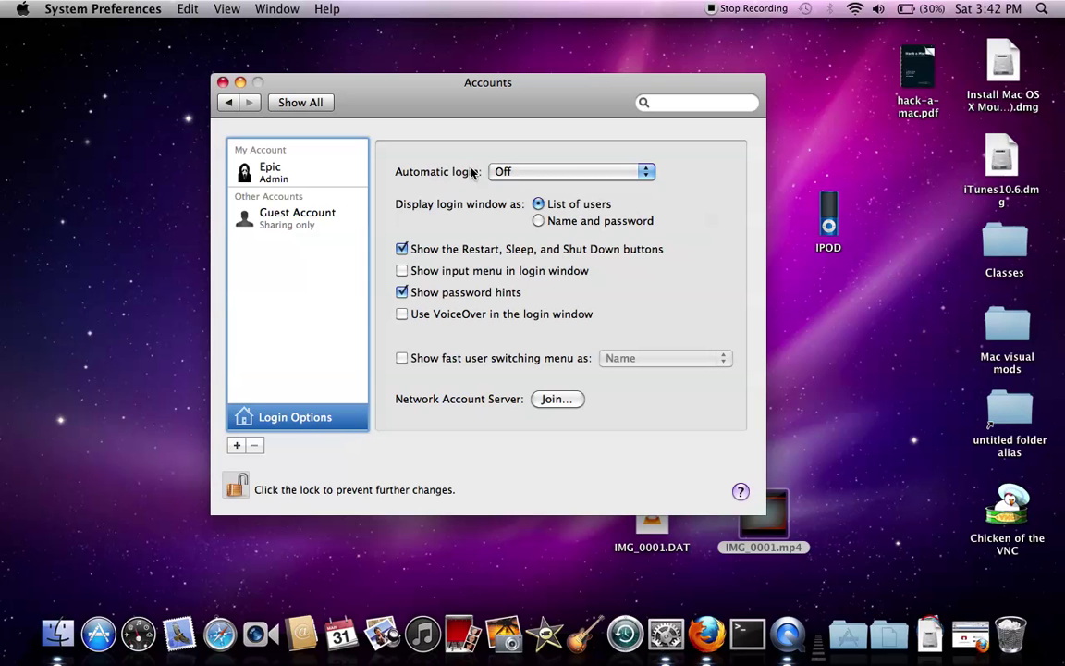
left_click(532, 172)
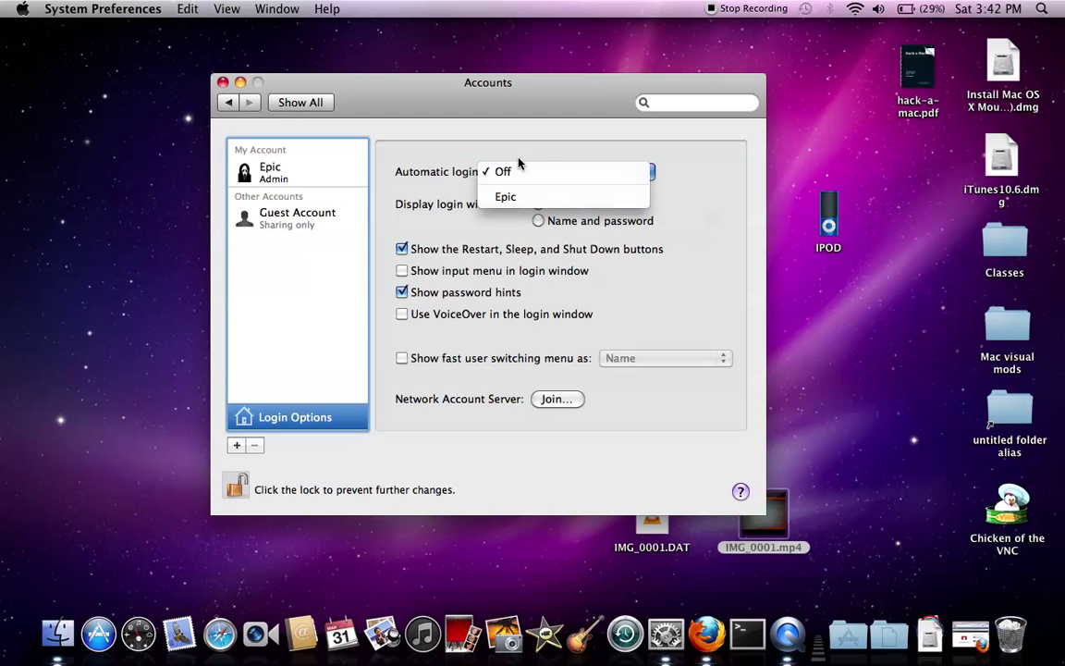
left_click(416, 189)
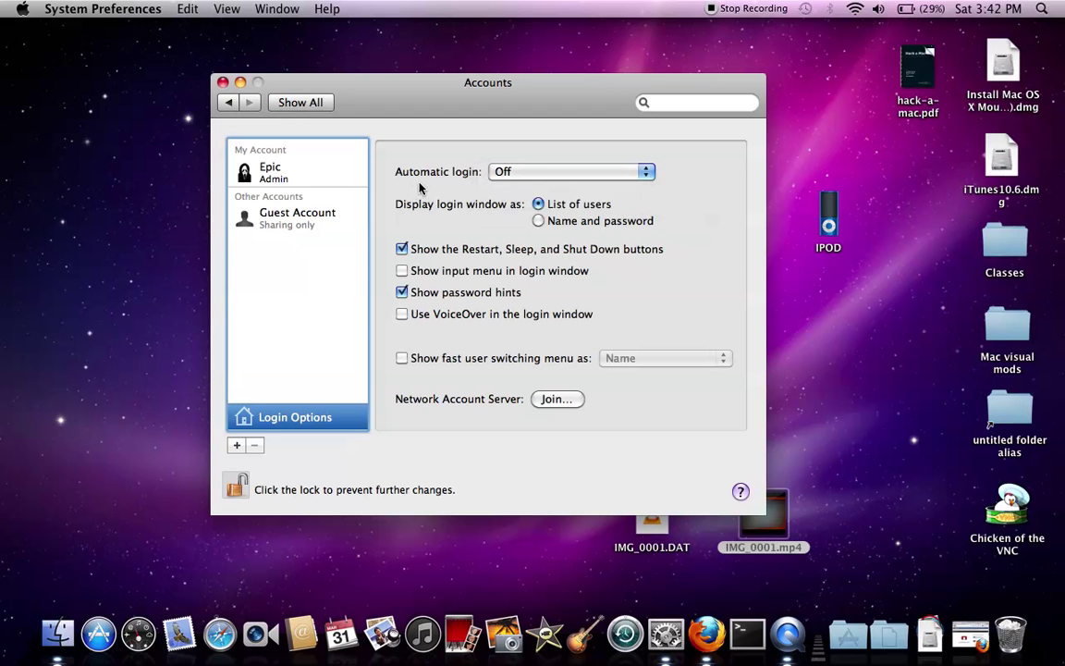
left_click(539, 222)
left_click(538, 204)
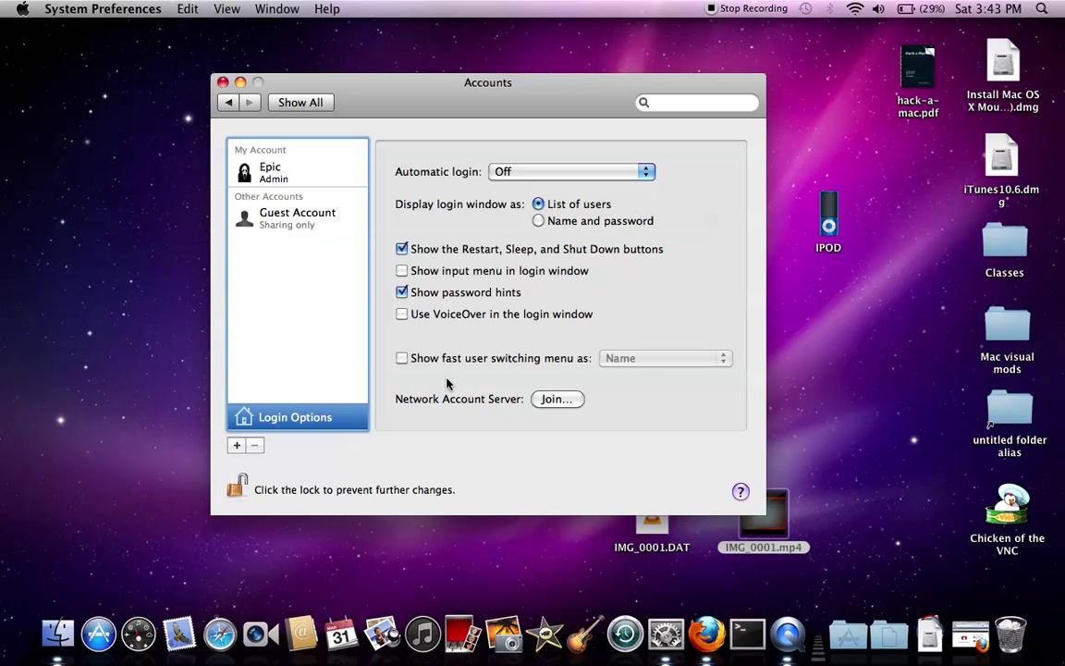
left_click(236, 488)
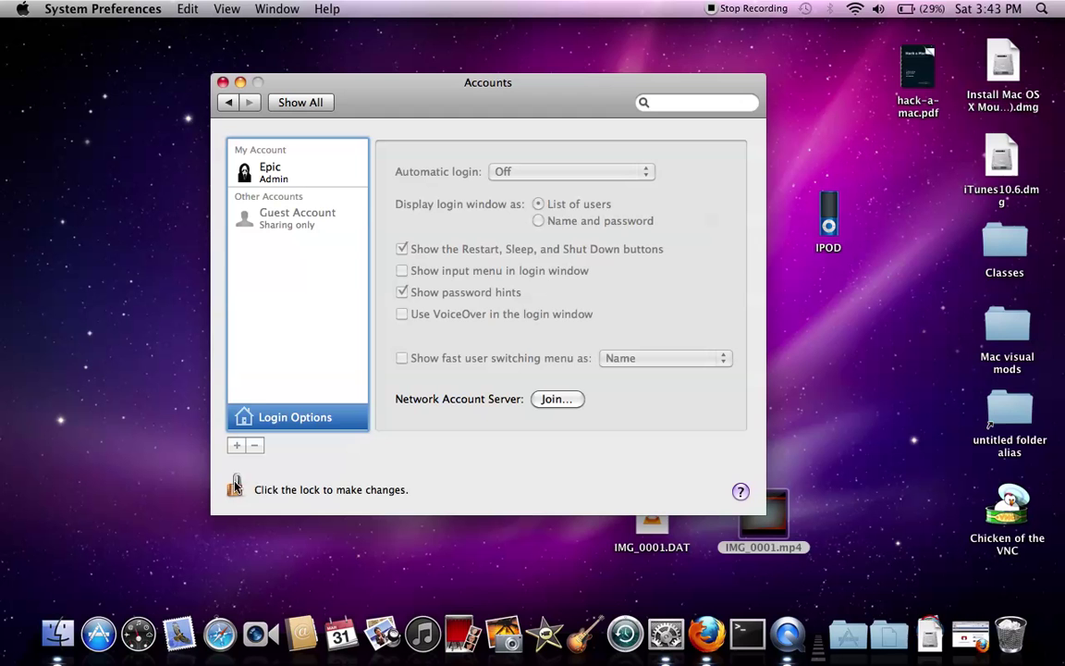
Open the Sharing preferences and select the owner part of the computer name
left_click(229, 103)
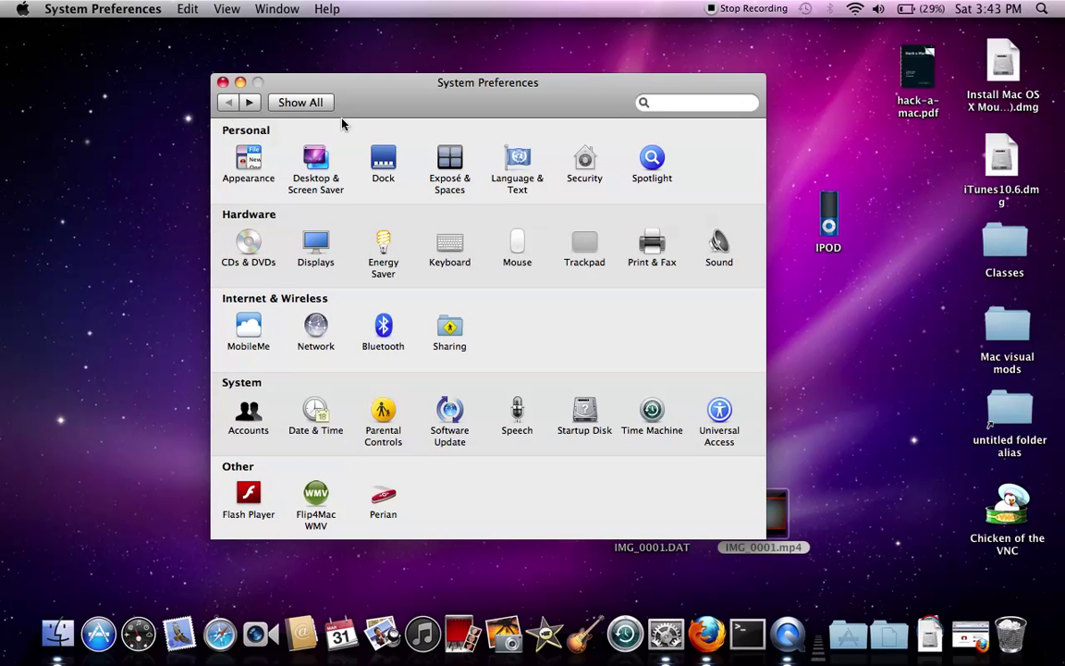
left_click(450, 326)
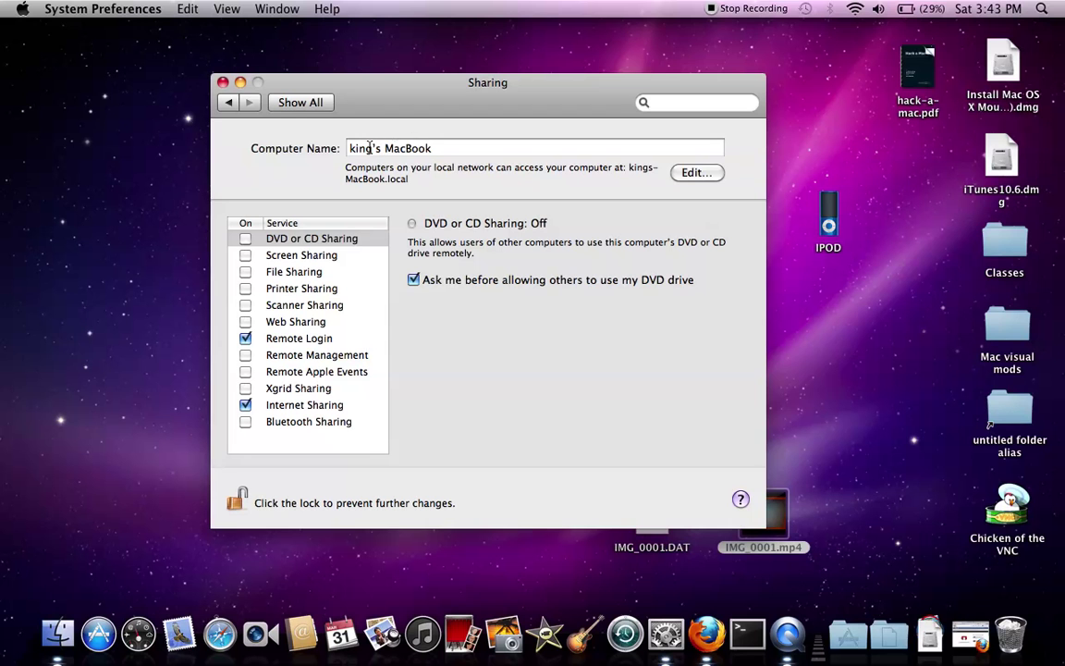
left_click(365, 148)
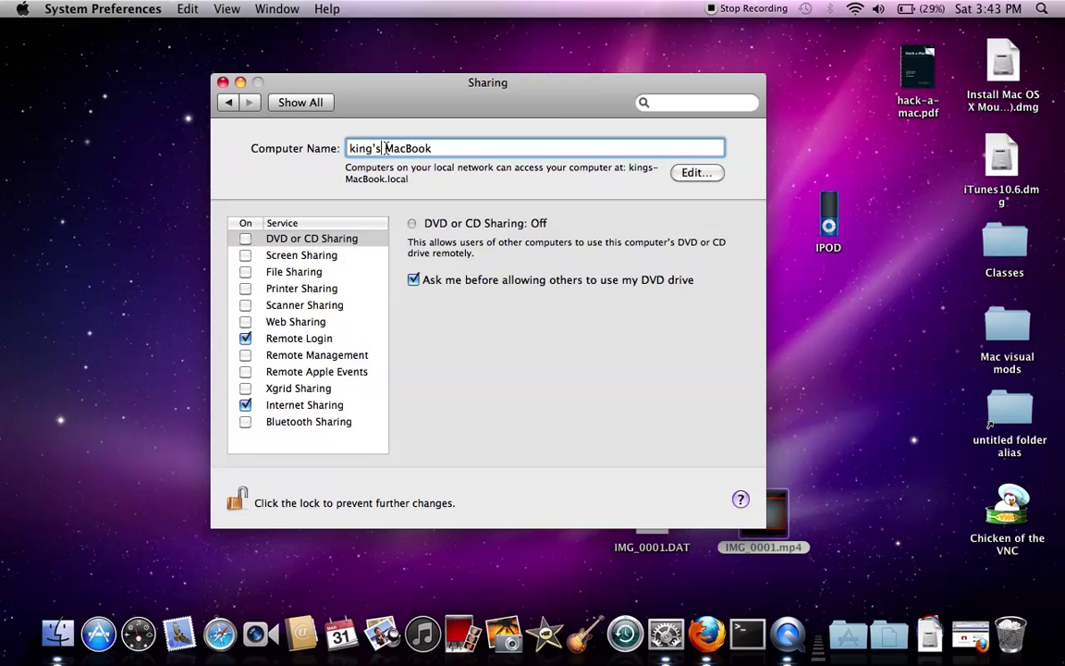
left_click_drag(388, 148, 356, 149)
Lock the Sharing preferences and unlock them again as root with the account password
left_click(236, 500)
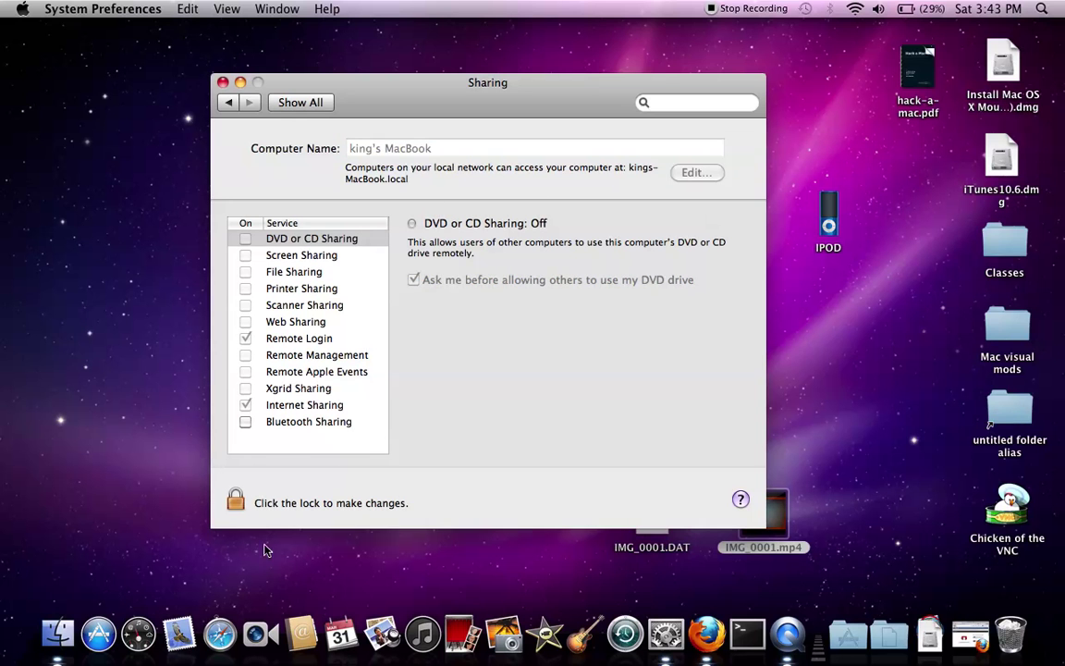
left_click(236, 500)
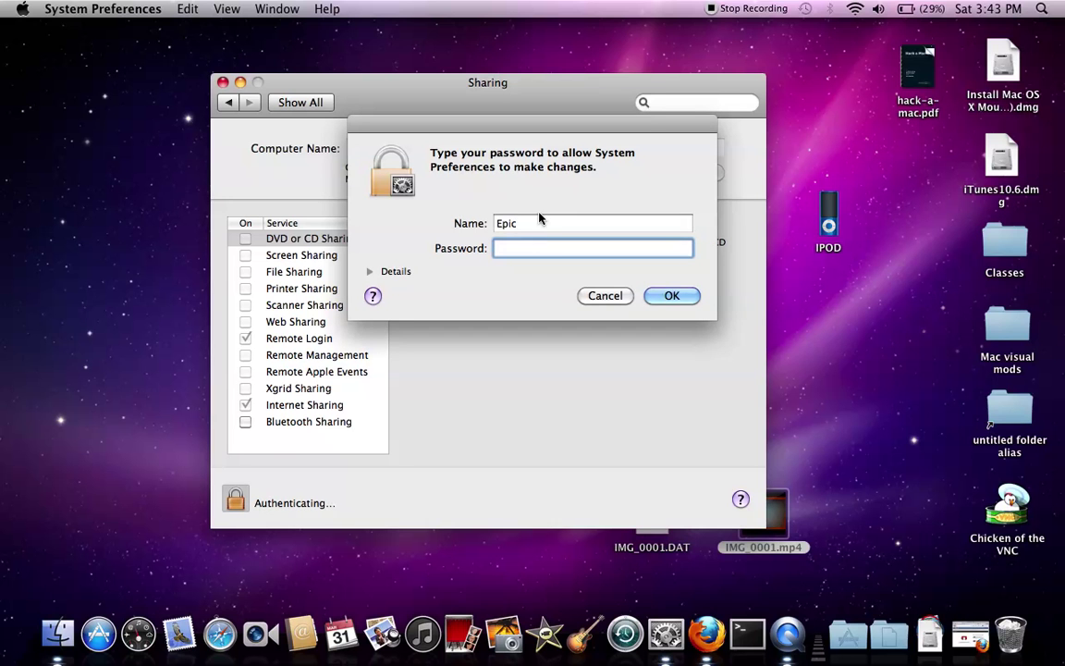
key("shift+Tab")
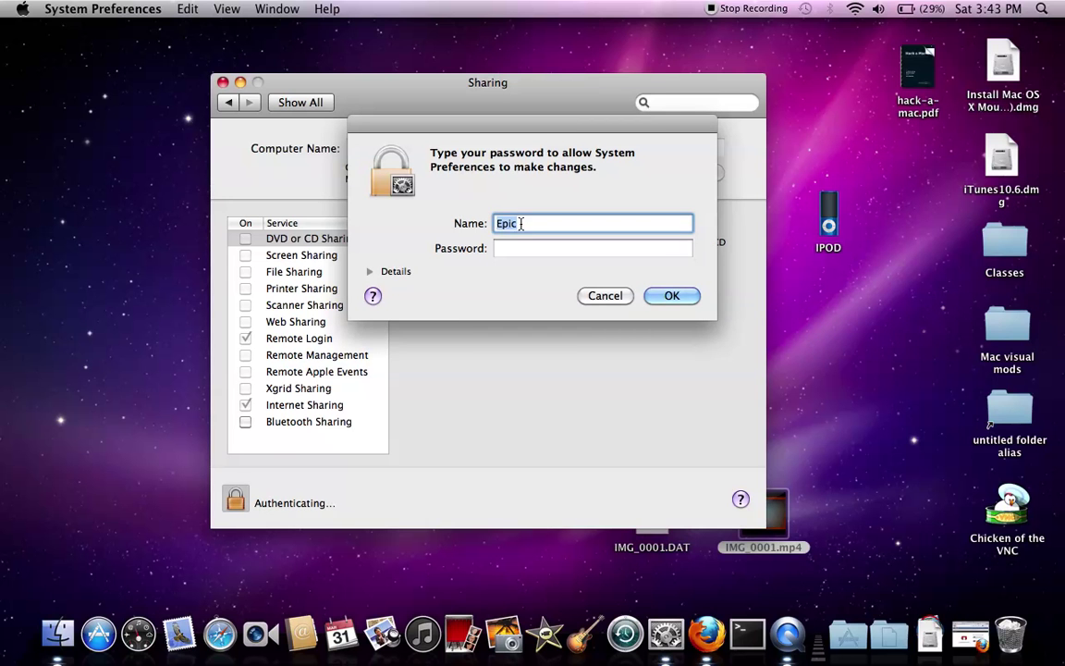
type("root")
key("Tab")
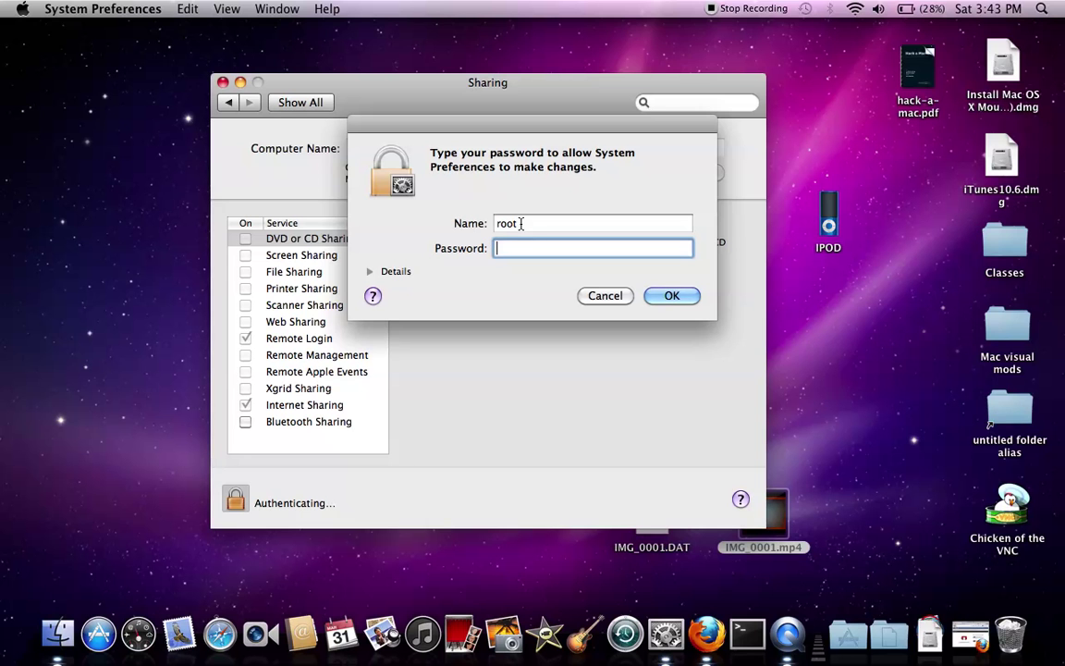
type("•••••••")
key("Return")
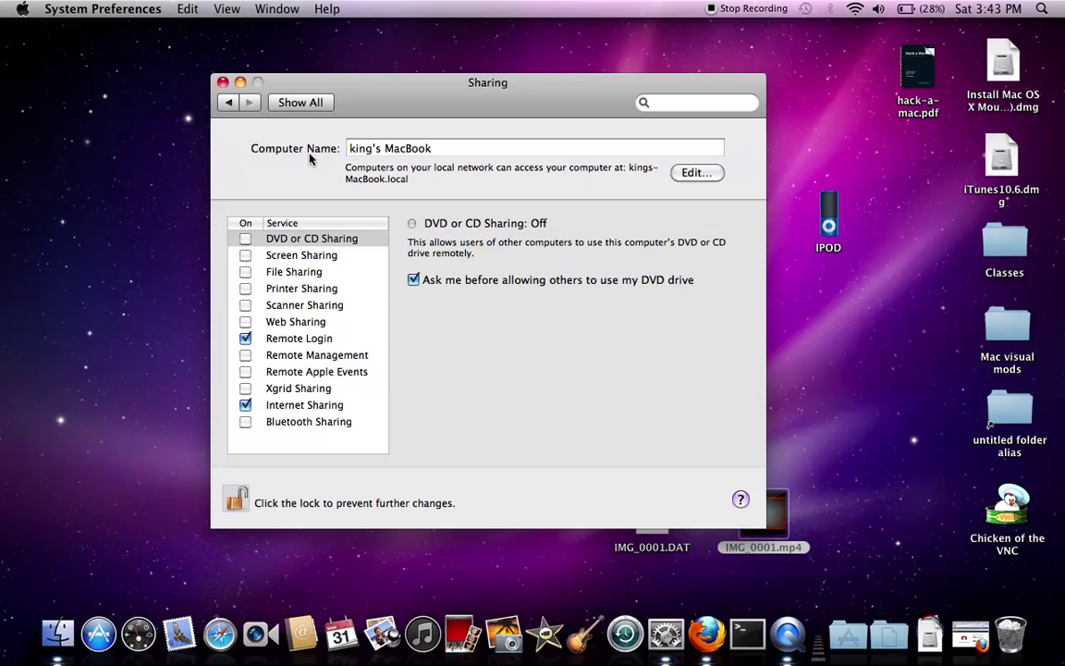
Open About This Mac and bring up the detailed hardware report in System Profiler
left_click(23, 11)
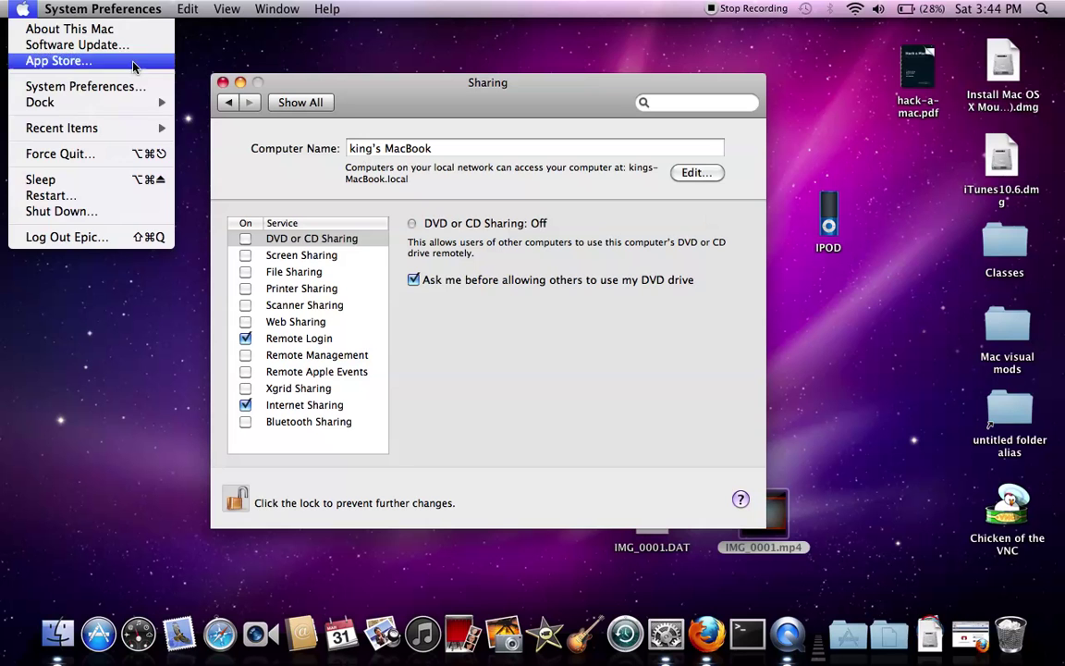
mouse_move(116, 13)
mouse_move(24, 11)
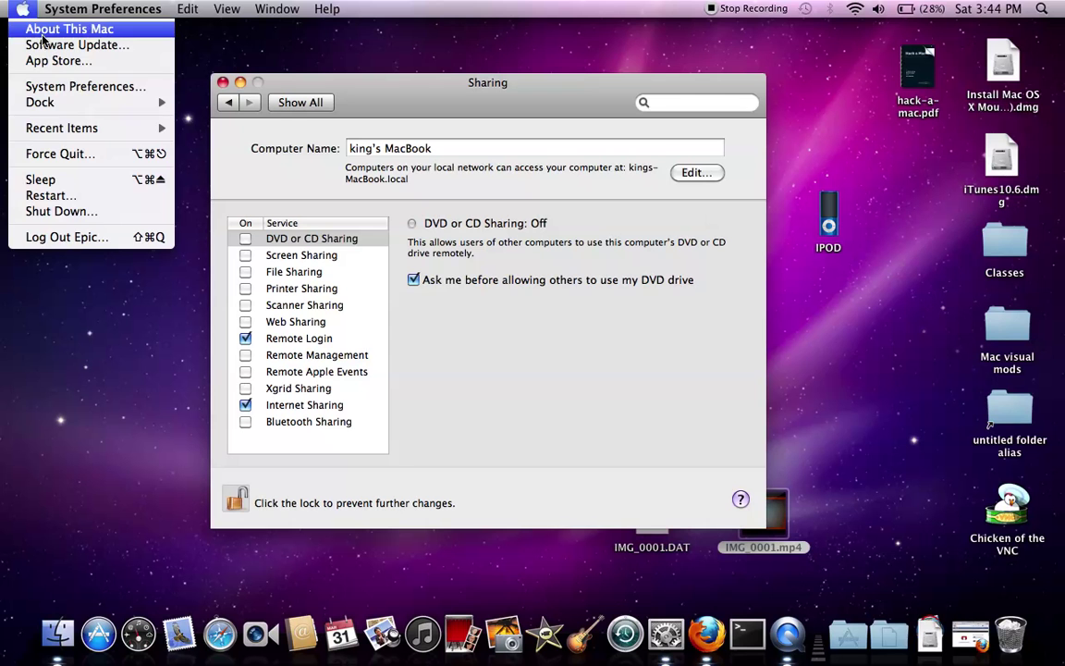
left_click(42, 33)
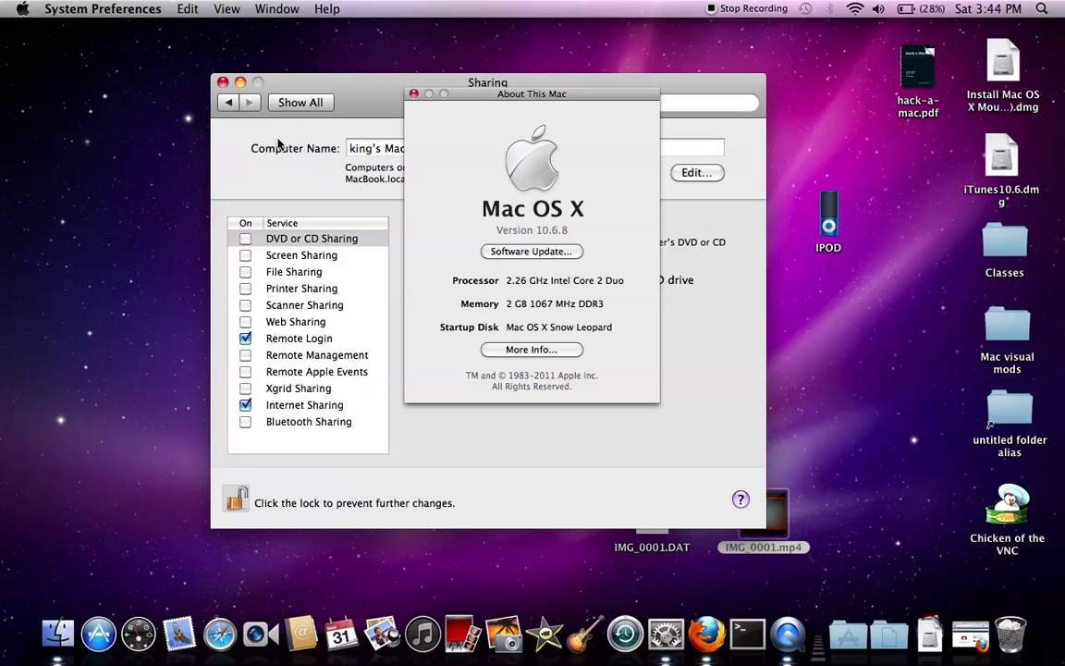
left_click(523, 349)
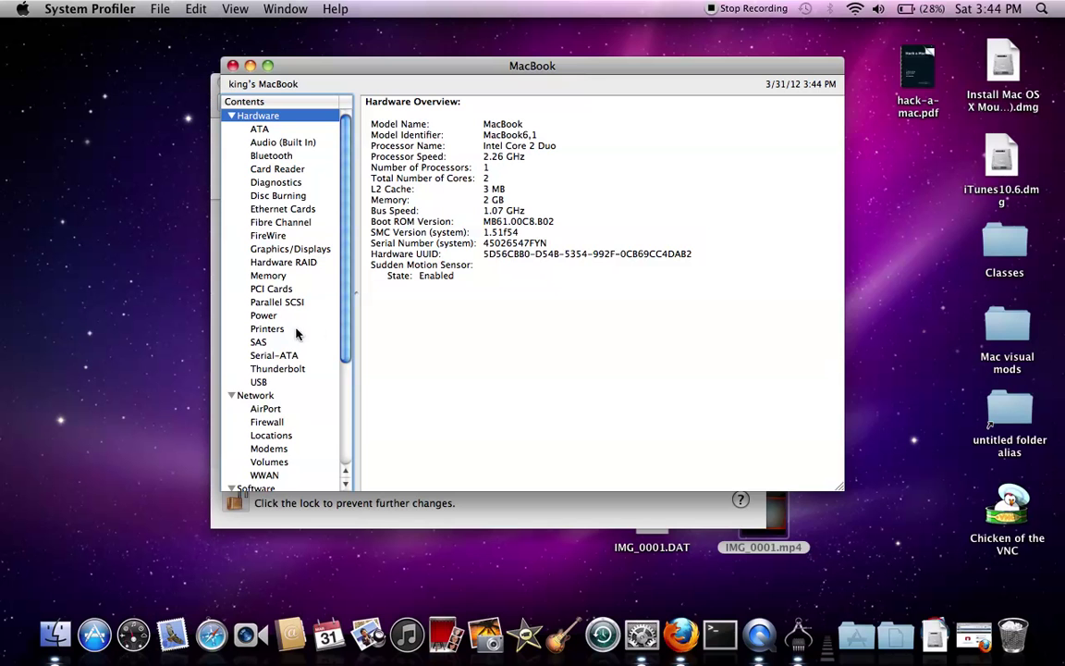
Copy the Ethernet hardware (MAC) address from the network Locations report
scroll(273, 366, "down", 3)
scroll(273, 366, "down", 1)
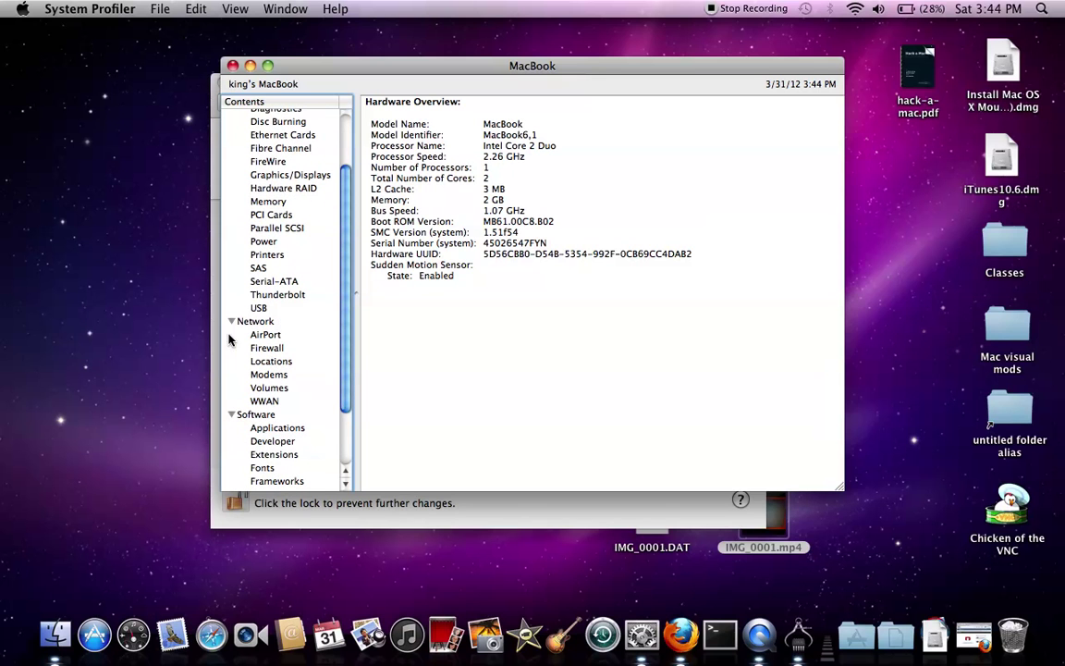
left_click(272, 364)
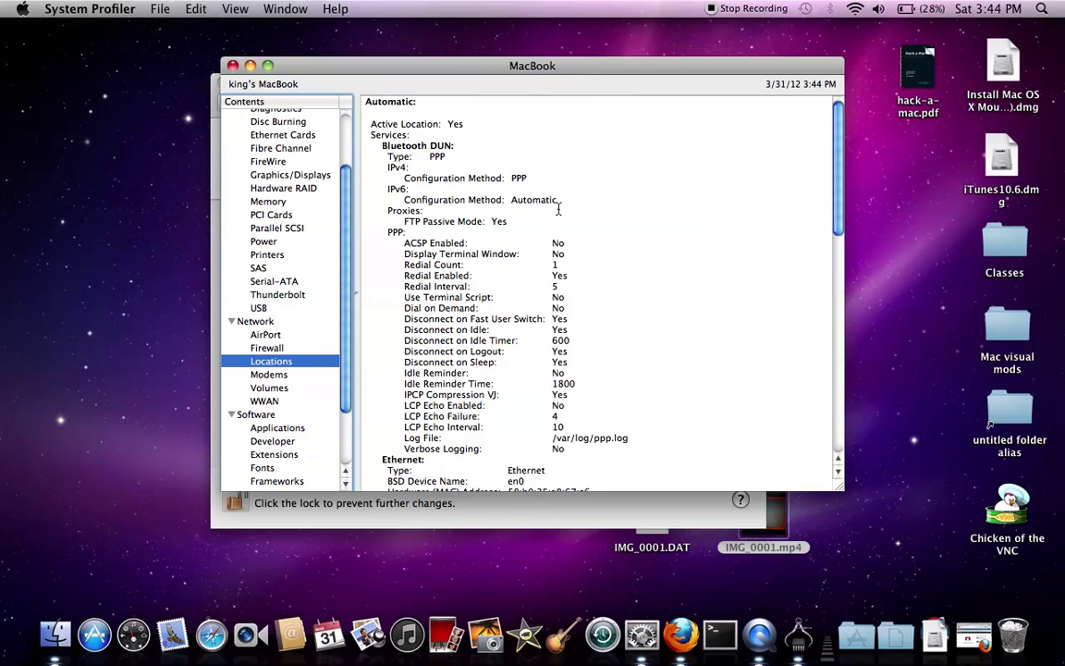
scroll(504, 196, "down", 5)
scroll(559, 211, "down", 5)
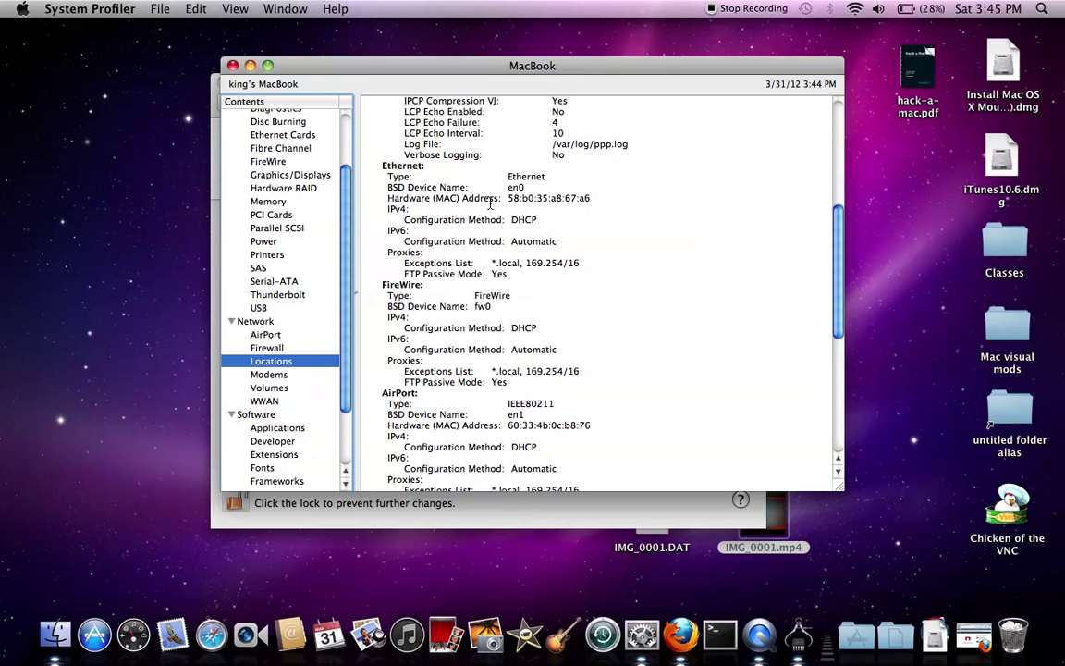
left_click_drag(593, 200, 509, 201)
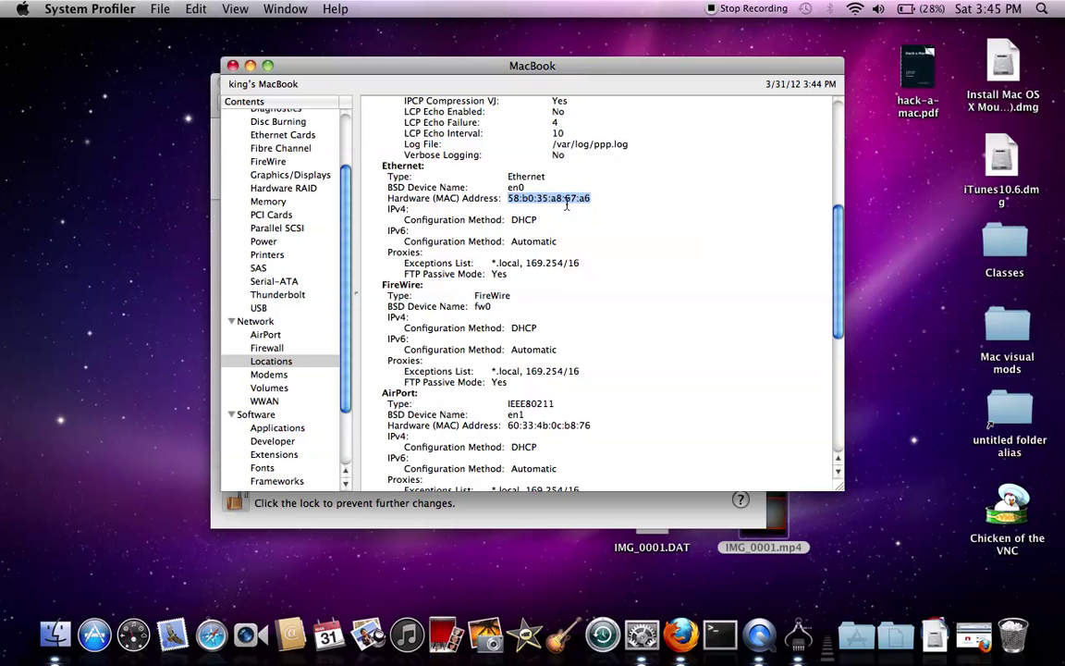
right_click(539, 196)
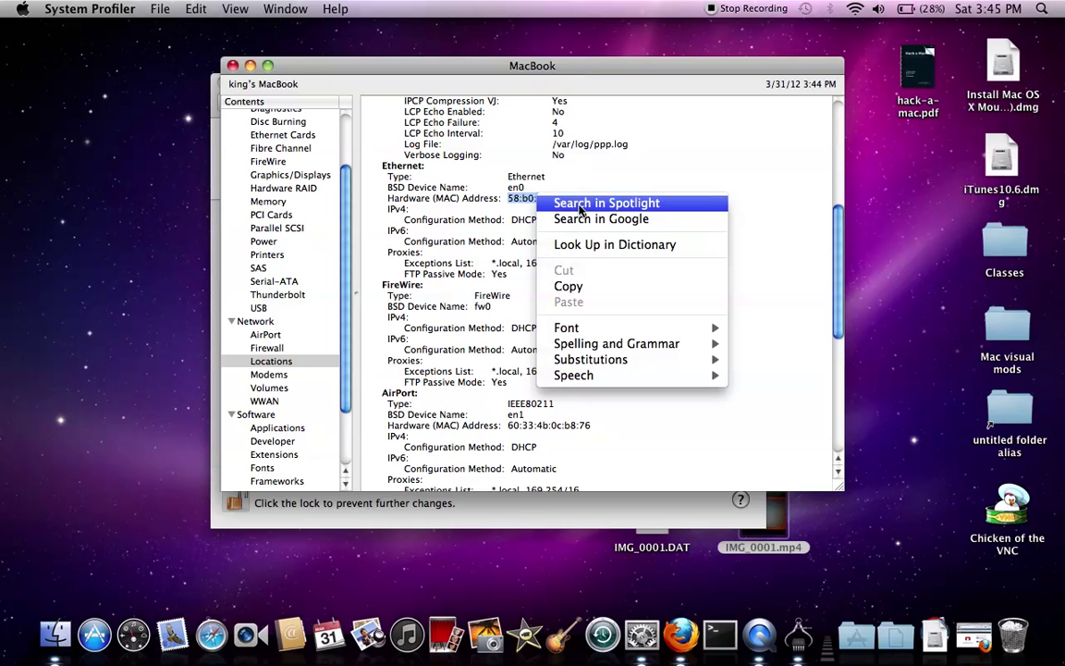
left_click(573, 282)
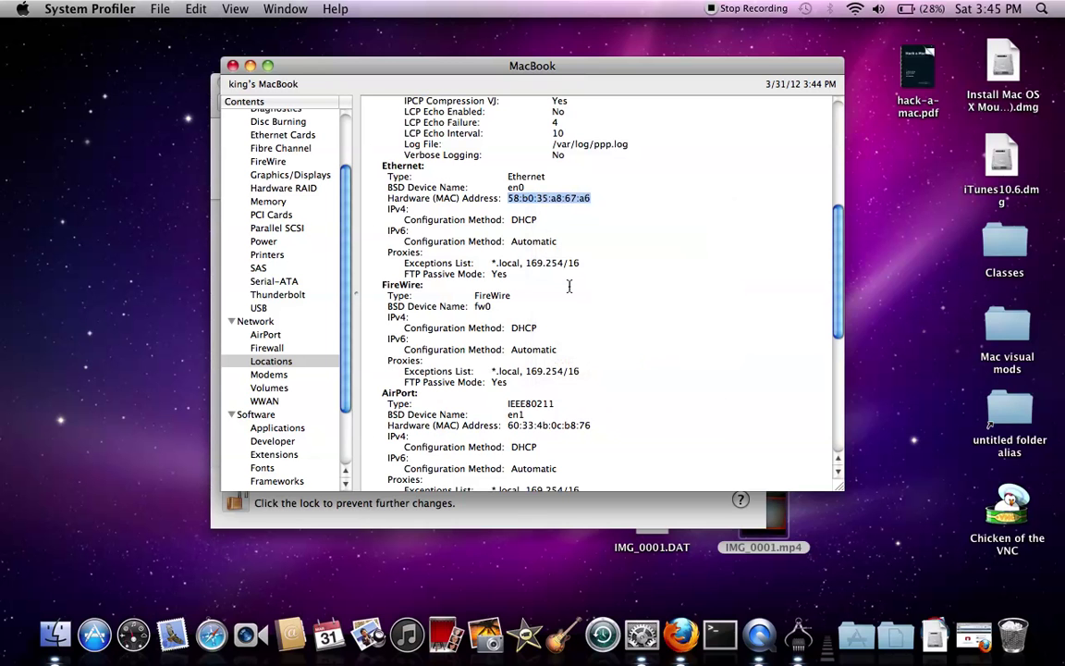
Close the System Profiler report and move the Sharing window slightly aside on the desktop
left_click(233, 66)
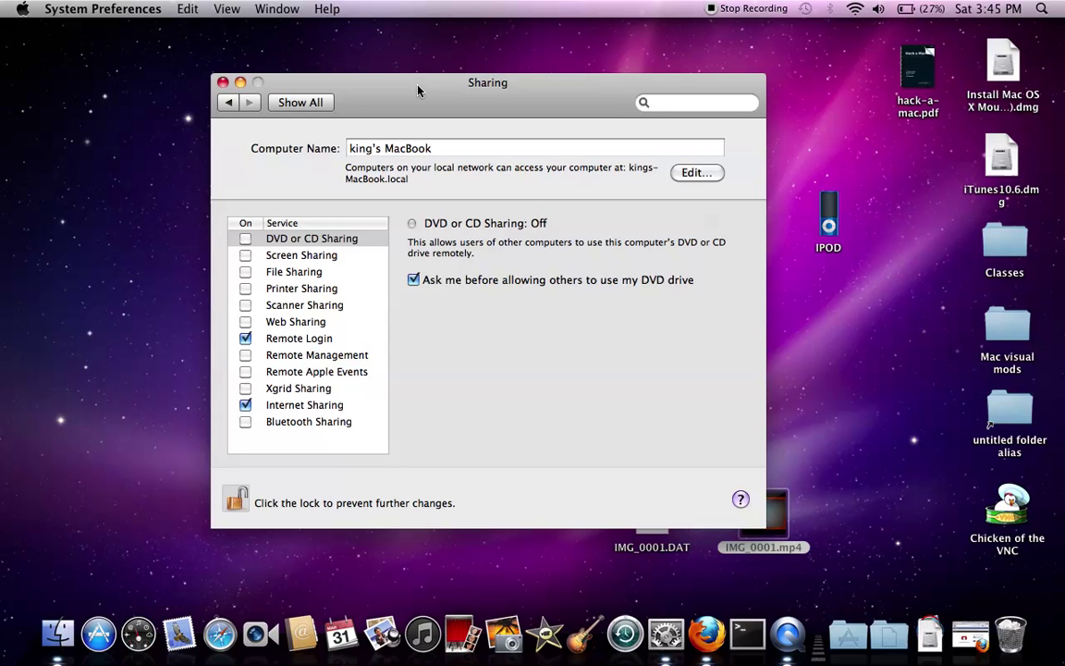
left_click_drag(418, 90, 338, 100)
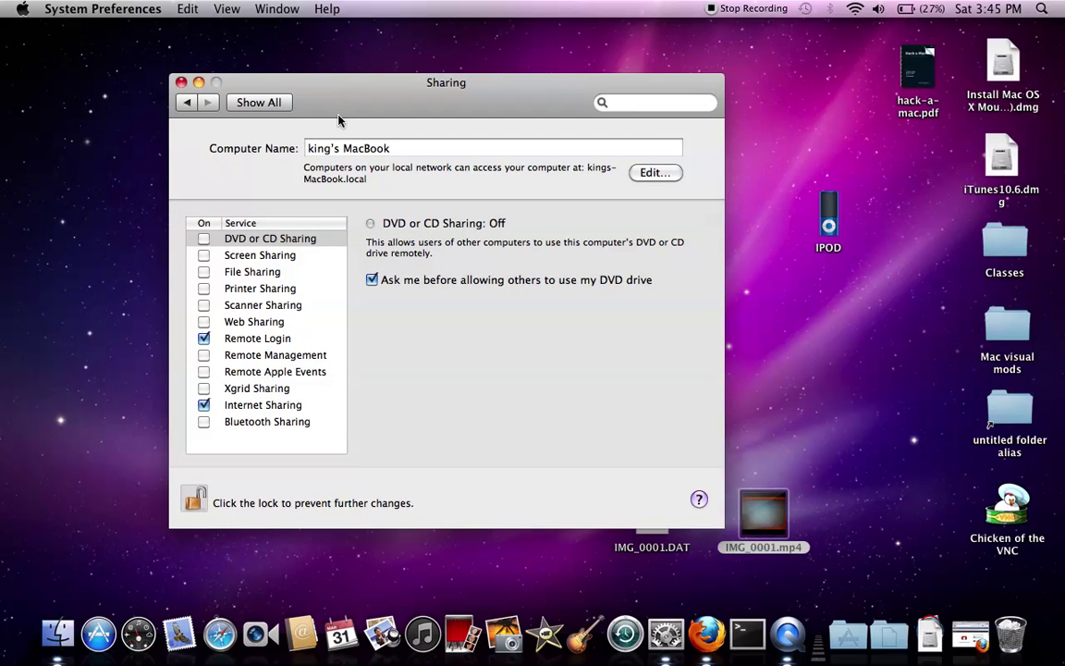
Try to replace the computer name with the copied Ethernet address and trim characters from it
triple_click(370, 151)
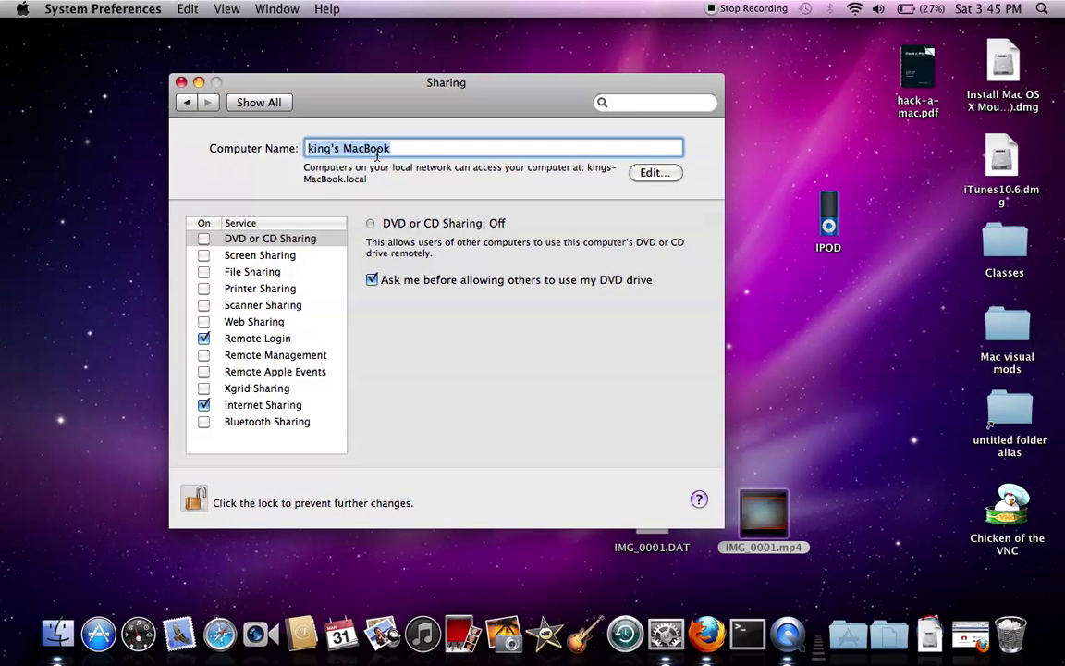
key("super+v")
key("Left")
key("Left")
key("BackSpace")
key("BackSpace")
key("BackSpace")
left_click(342, 148)
key("BackSpace")
key("BackSpace")
double_click(392, 148)
type("Epic's Macbook")
left_click(364, 150)
key("BackSpace")
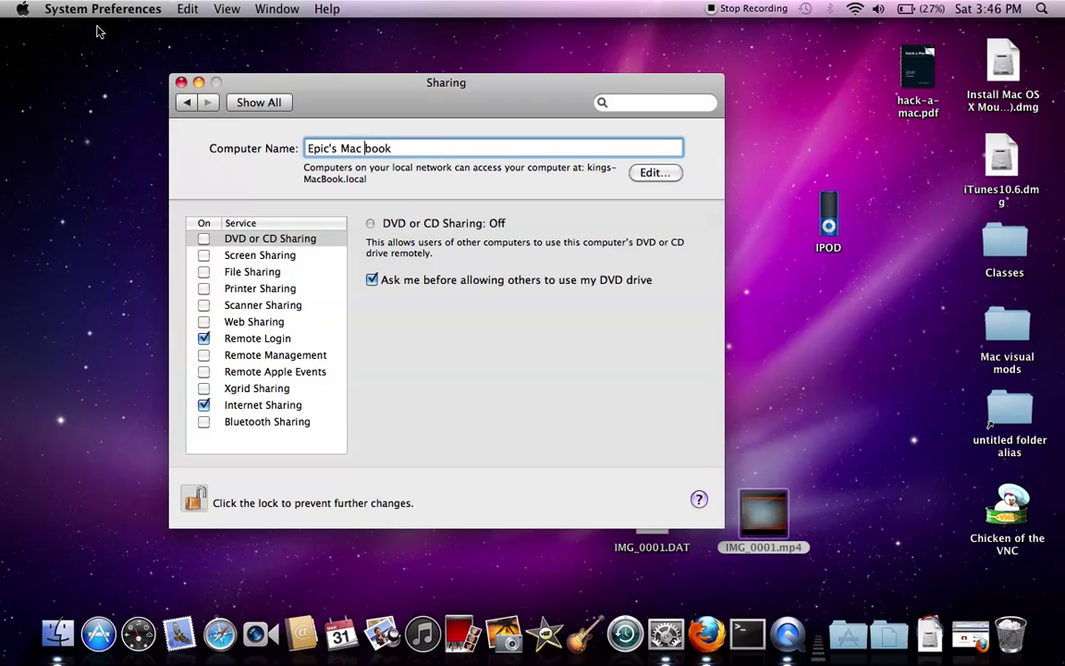
Check the computer name in the detailed System Profiler report opened from About This Mac, and close the report
left_click(25, 9)
left_click(65, 29)
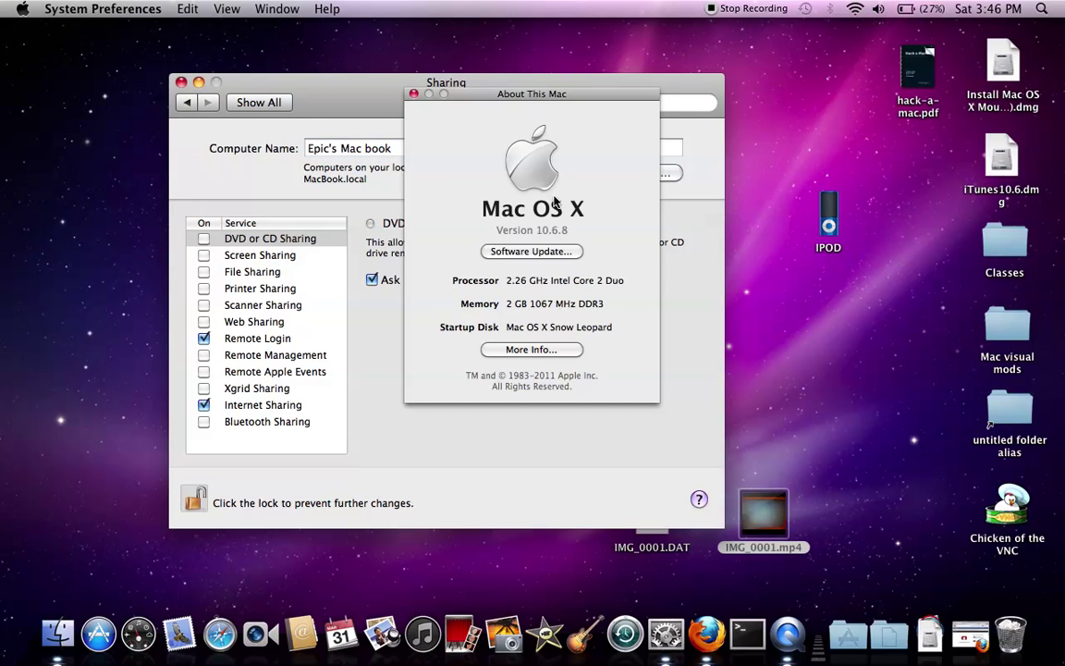
left_click(530, 349)
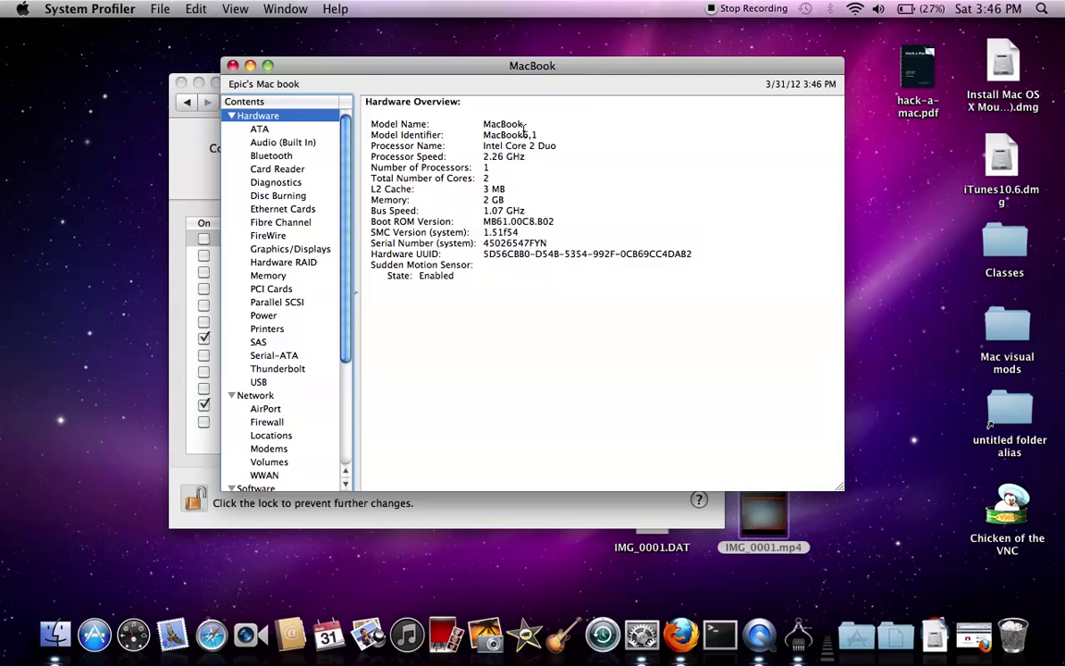
left_click(233, 67)
left_click(365, 148)
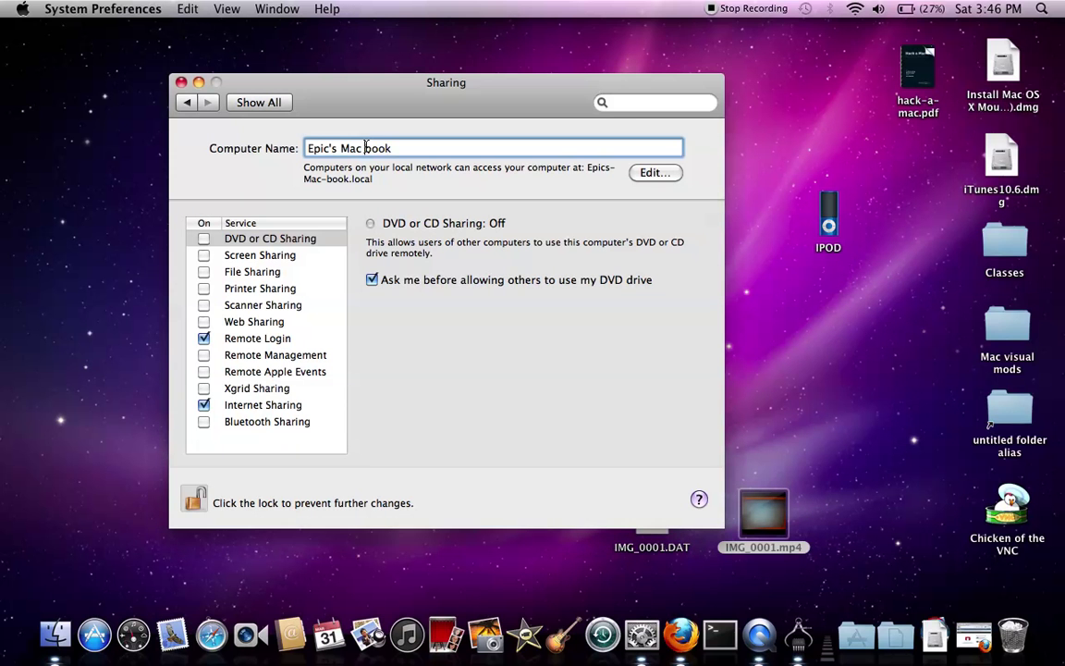
key("BackSpace")
key("Delete")
type("B")
left_click(181, 83)
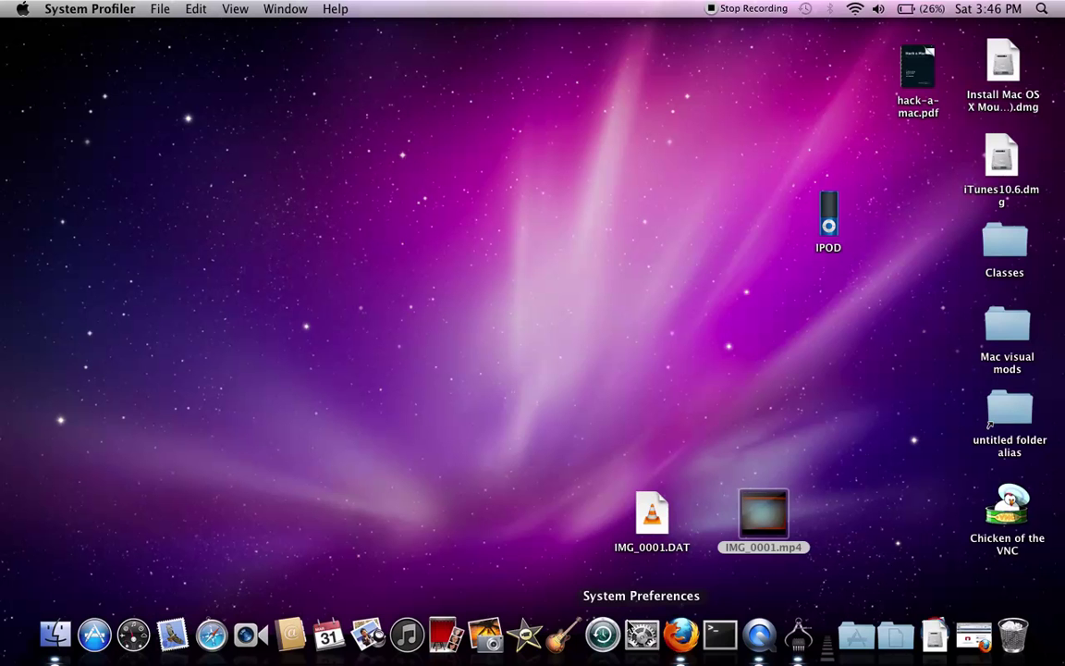
Reopen the Sharing preferences to check the computer name, and lock them against changes before closing
left_click(649, 636)
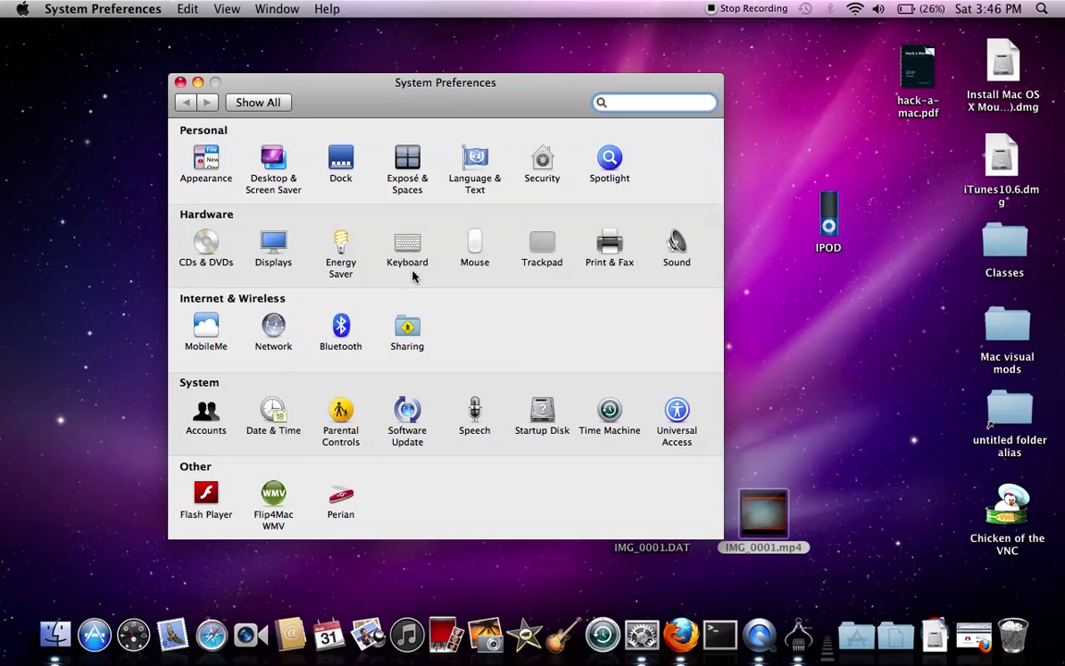
left_click(418, 329)
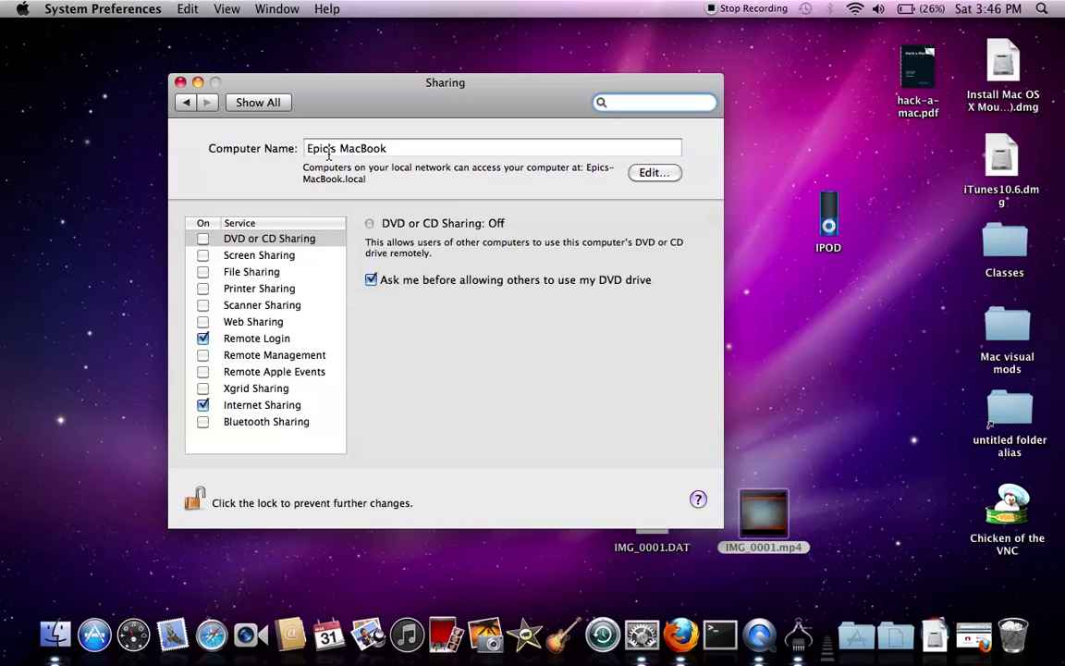
left_click(295, 139)
left_click_drag(296, 139, 360, 141)
left_click(399, 154)
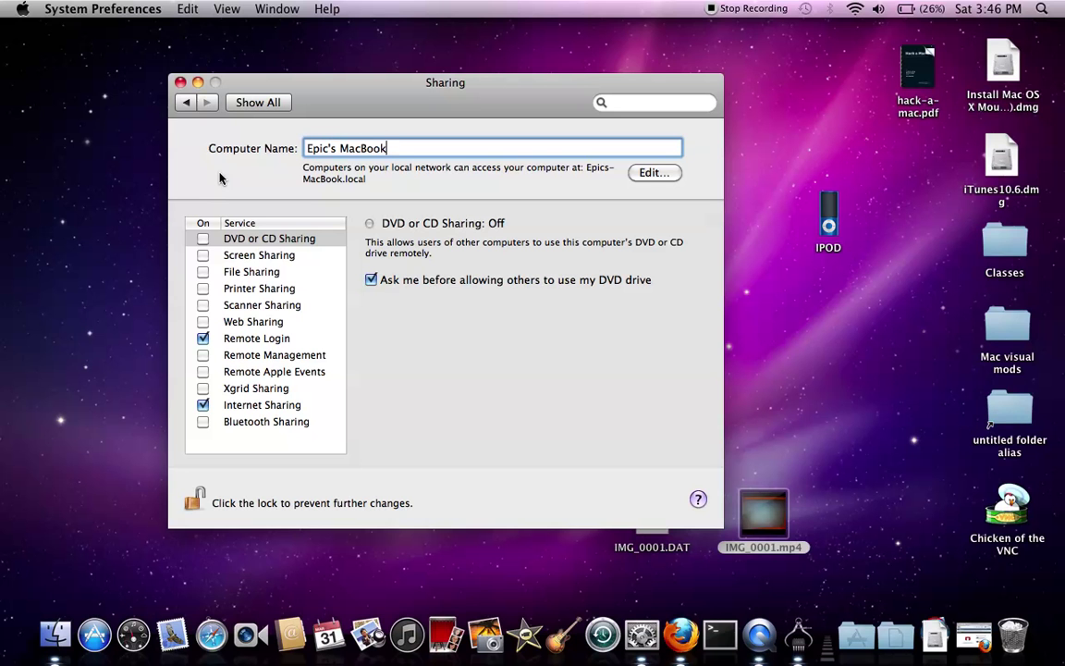
left_click(196, 500)
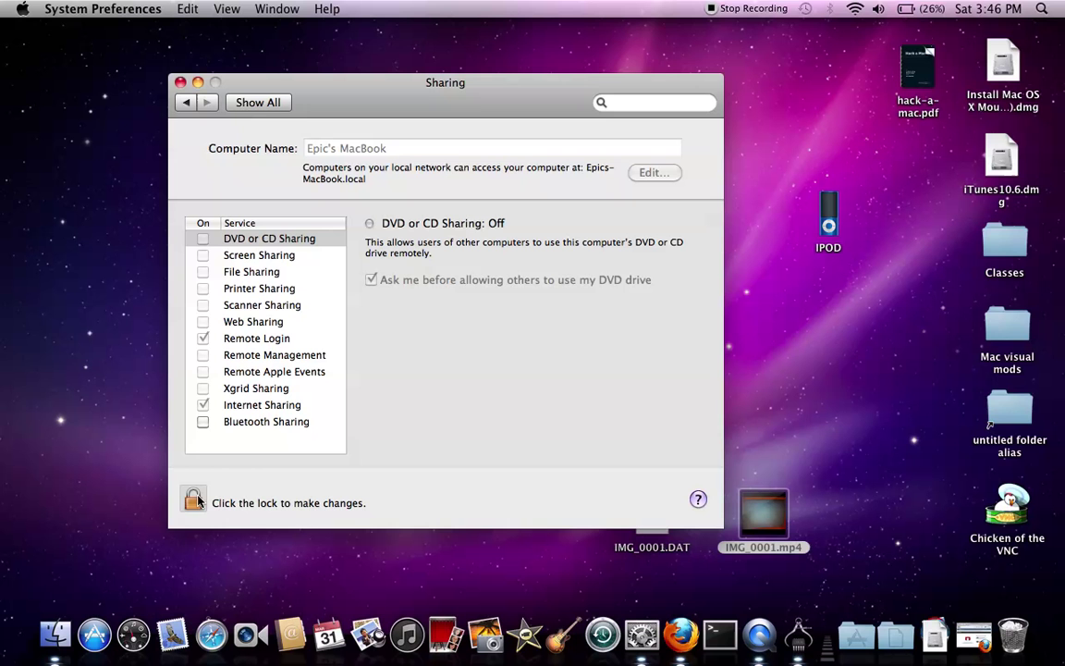
left_click(181, 83)
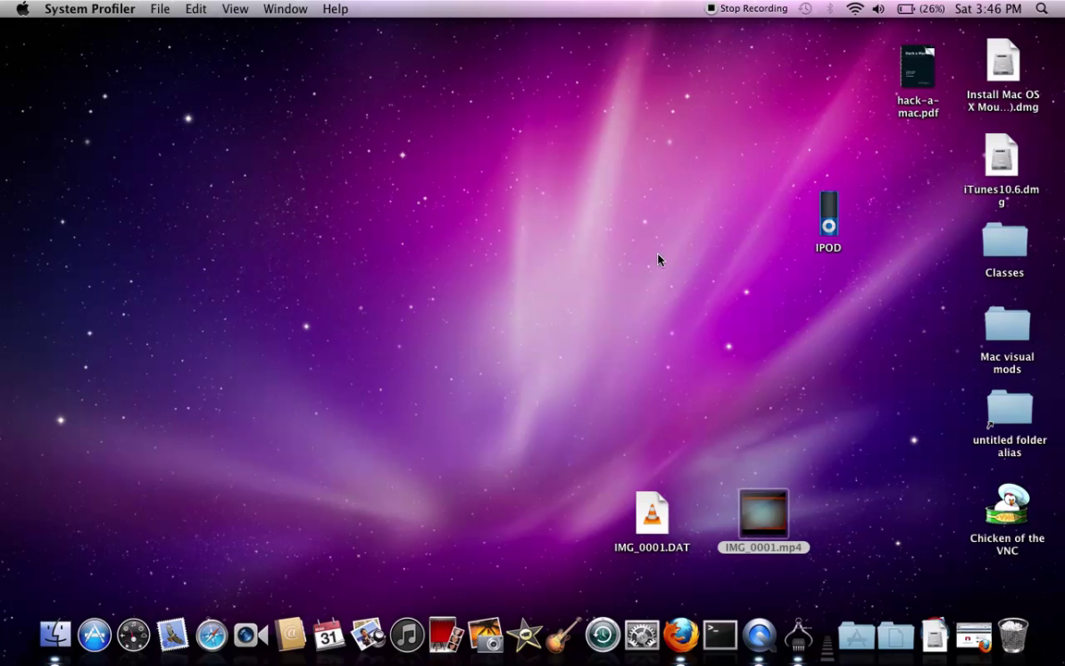